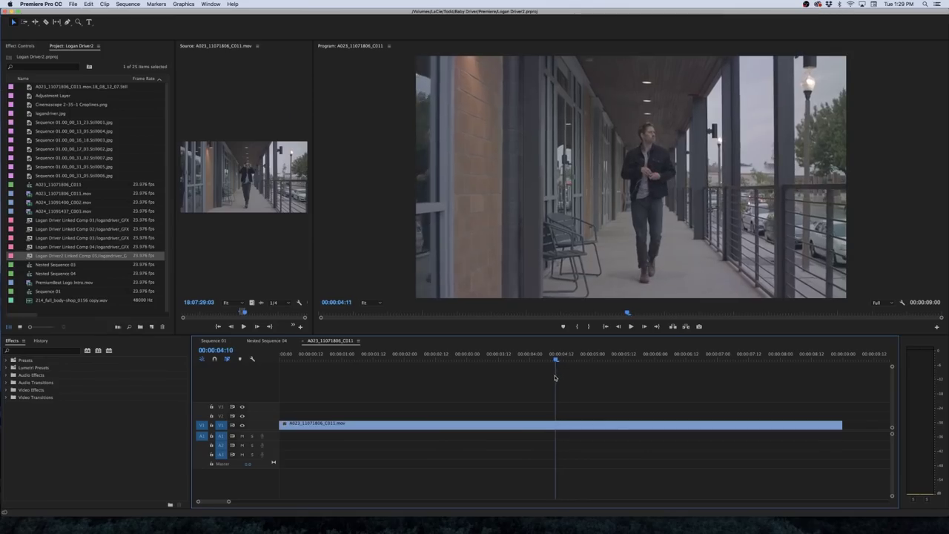
Razor the walking clip at 00:00:05:19 and push its right half later, leaving a gap
{"action": "left_click_drag", "start_coordinate": [542, 384], "coordinate": [641, 382]}
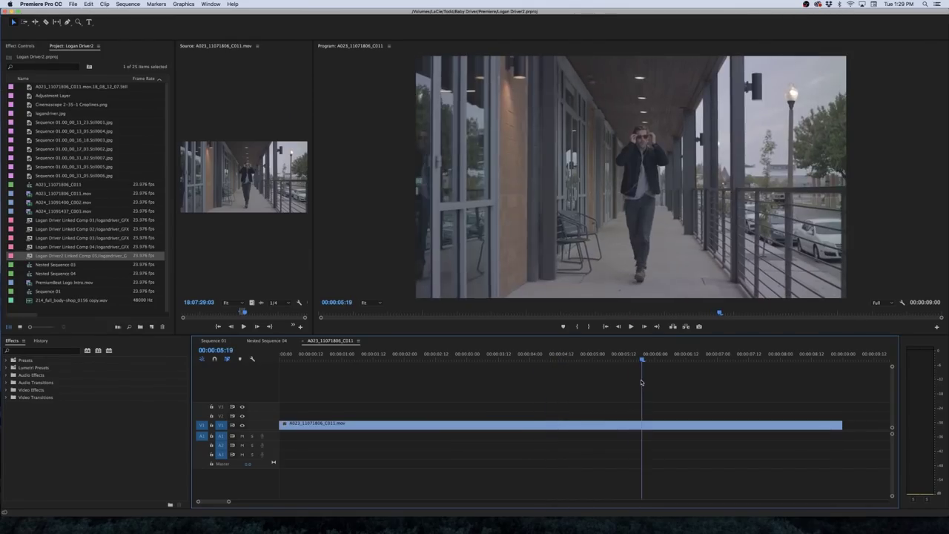
{"action": "key", "text": "c"}
{"action": "left_click", "coordinate": [643, 426]}
{"action": "key", "text": "v"}
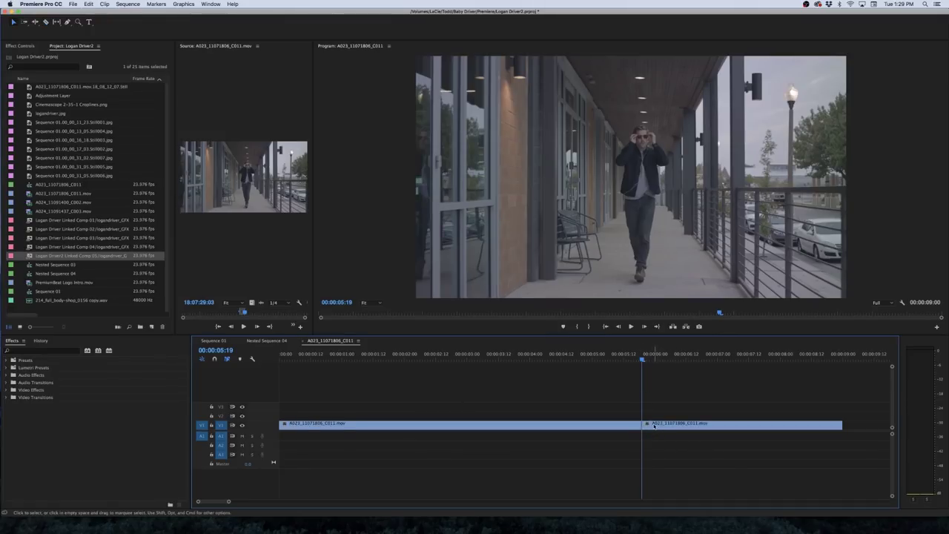
{"action": "left_click_drag", "start_coordinate": [656, 427], "coordinate": [821, 432]}
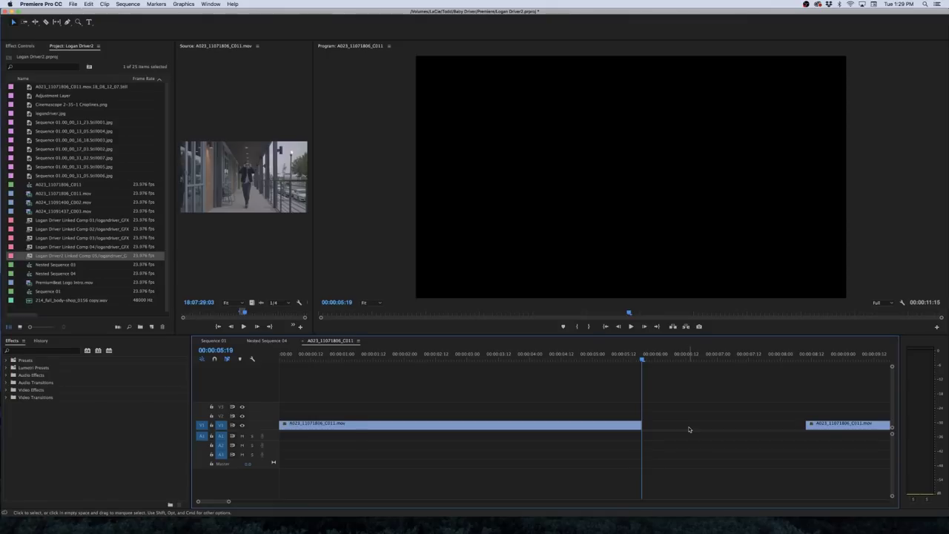
Export frame 00:00:05:18 as a JPEG still and import it into the project
{"action": "key", "text": "Left"}
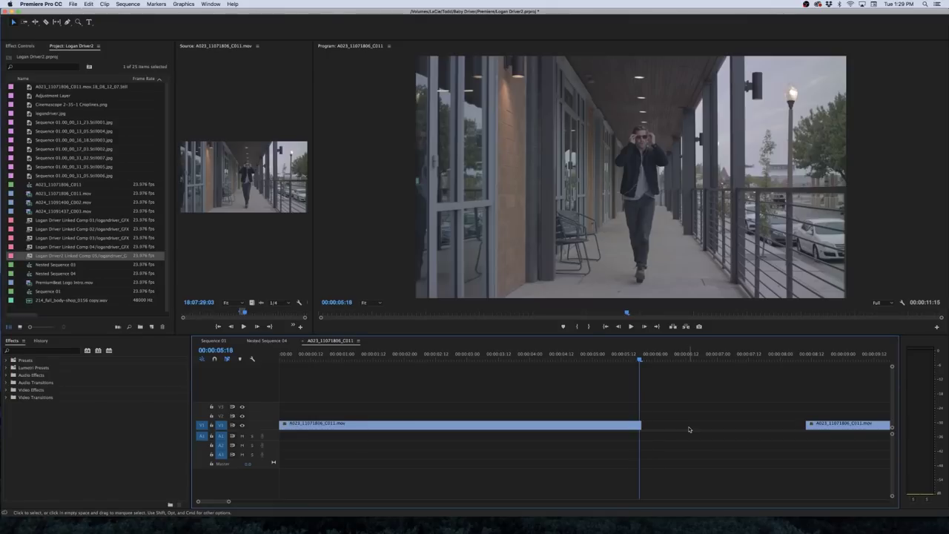
{"action": "left_click", "coordinate": [698, 327]}
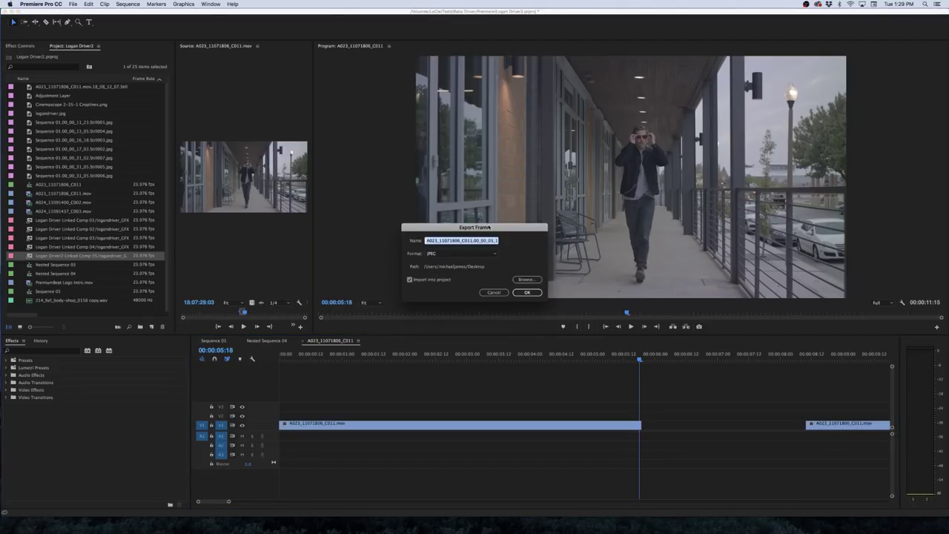
{"action": "left_click_drag", "start_coordinate": [490, 226], "coordinate": [424, 221]}
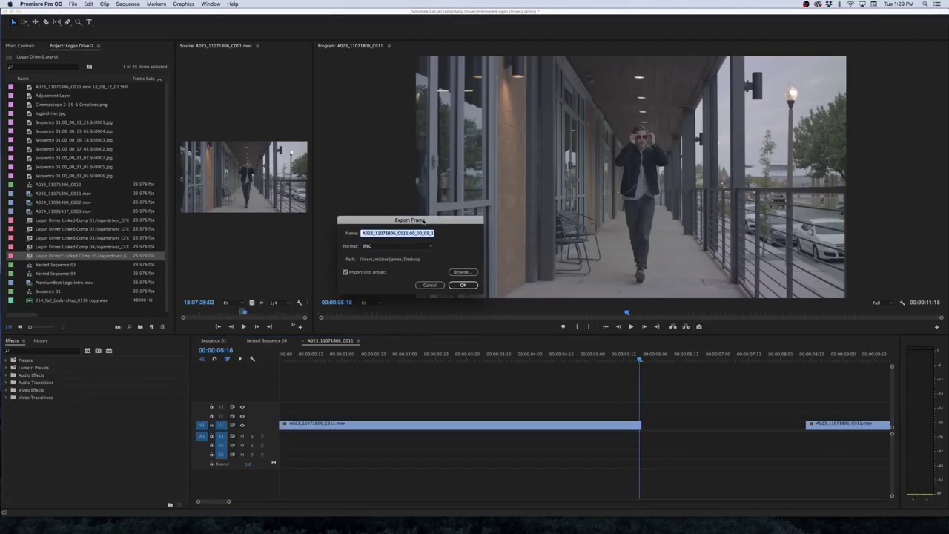
{"action": "left_click", "coordinate": [376, 246]}
{"action": "left_click", "coordinate": [381, 262]}
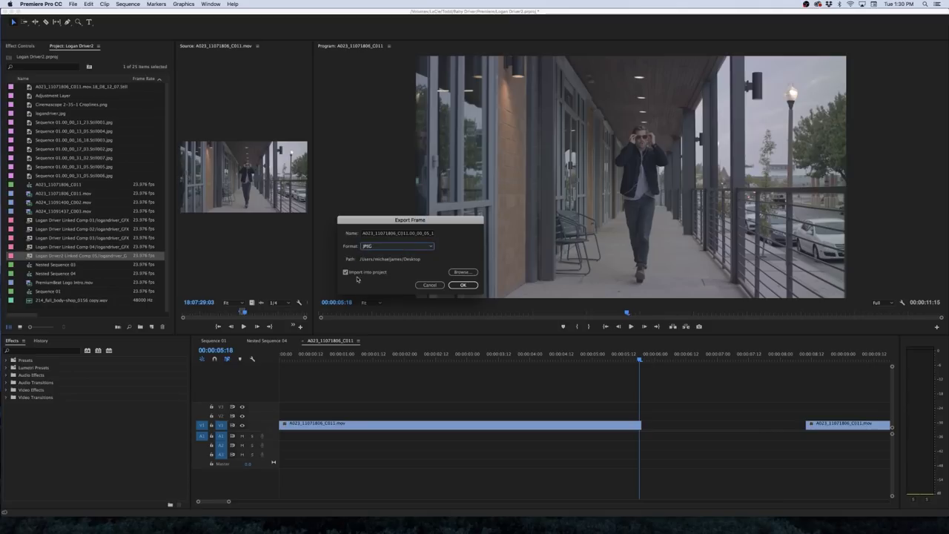
{"action": "left_click", "coordinate": [463, 284]}
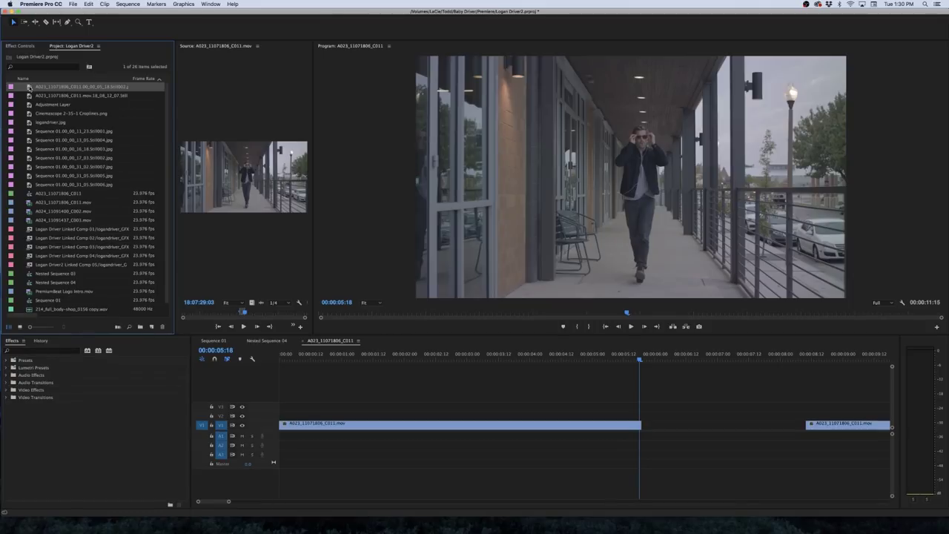
Place the exported JPEG still into the V1 gap and play back the edit around it
{"action": "left_click_drag", "start_coordinate": [220, 310], "coordinate": [645, 421]}
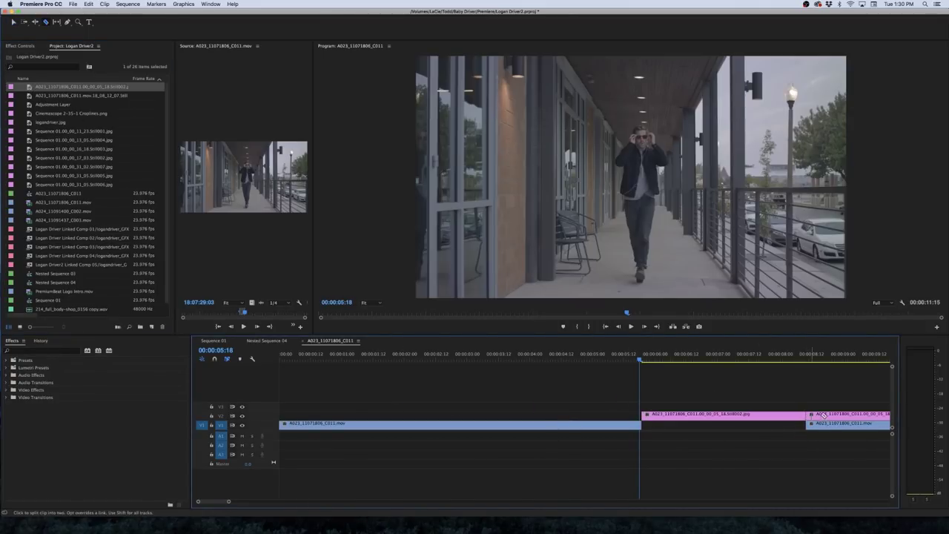
{"action": "left_click_drag", "start_coordinate": [751, 415], "coordinate": [751, 424]}
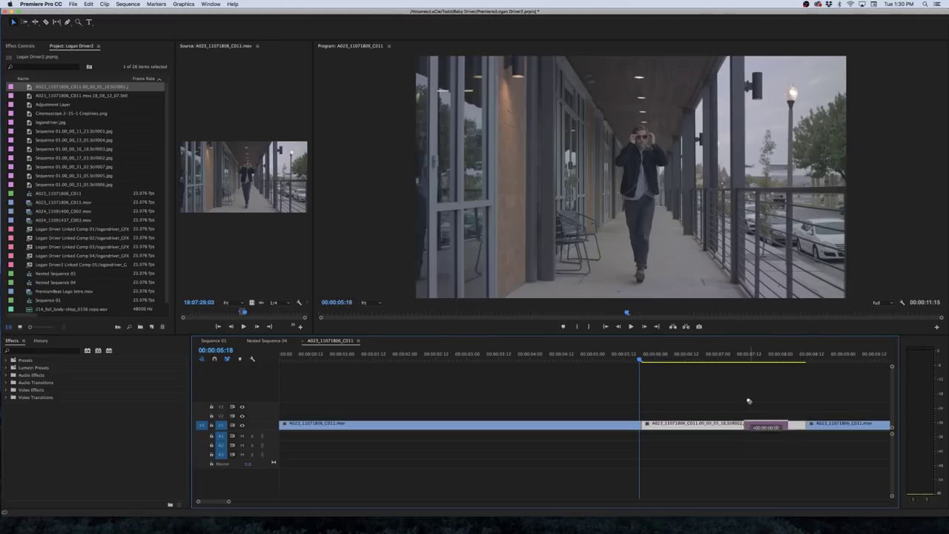
{"action": "left_click", "coordinate": [610, 359]}
{"action": "key", "text": "space"}
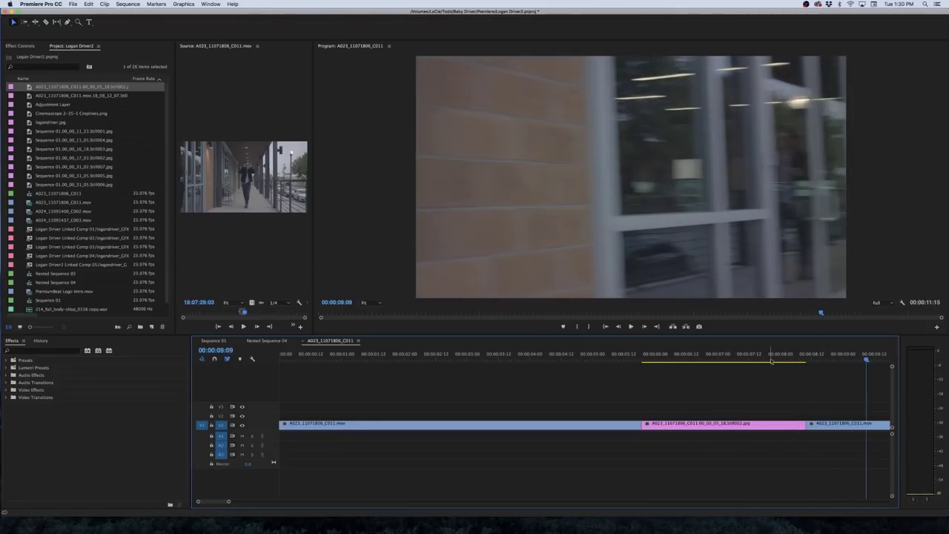
{"action": "left_click", "coordinate": [600, 353]}
{"action": "left_click_drag", "start_coordinate": [621, 353], "coordinate": [629, 400]}
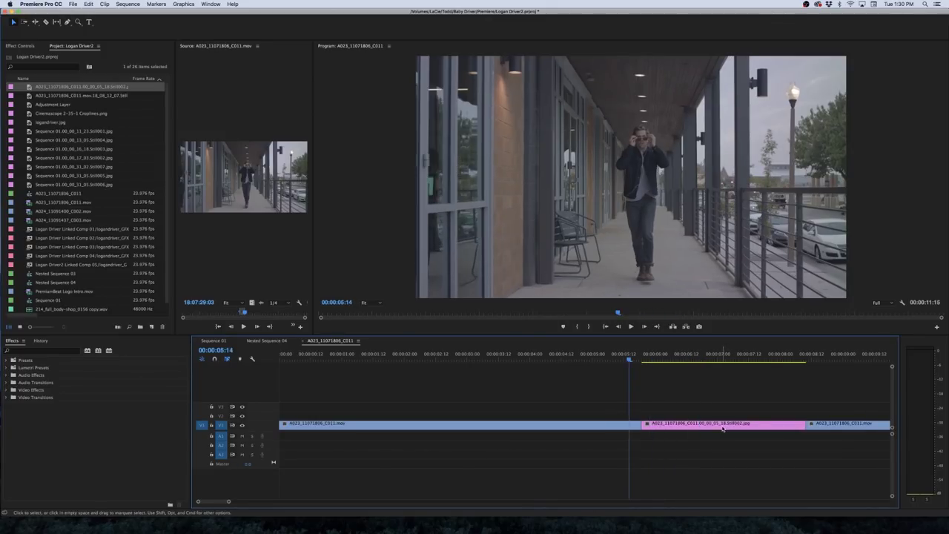
Replace the still clip with an After Effects composition
{"action": "right_click", "coordinate": [724, 427]}
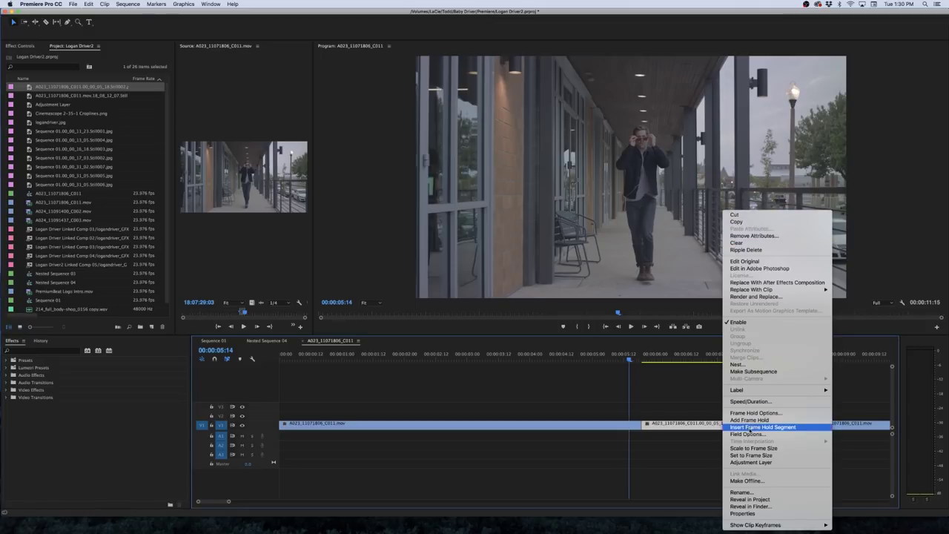
{"action": "mouse_move", "coordinate": [754, 291]}
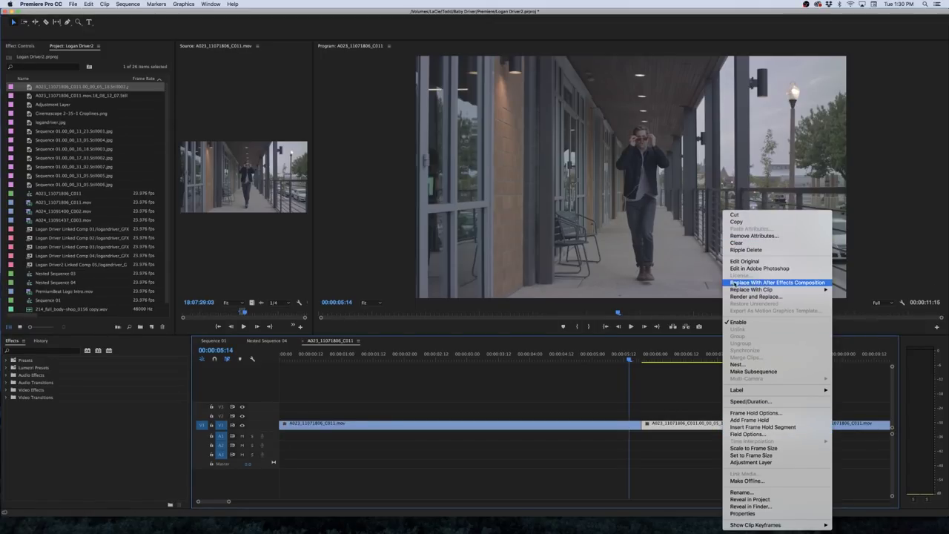
{"action": "left_click", "coordinate": [733, 282]}
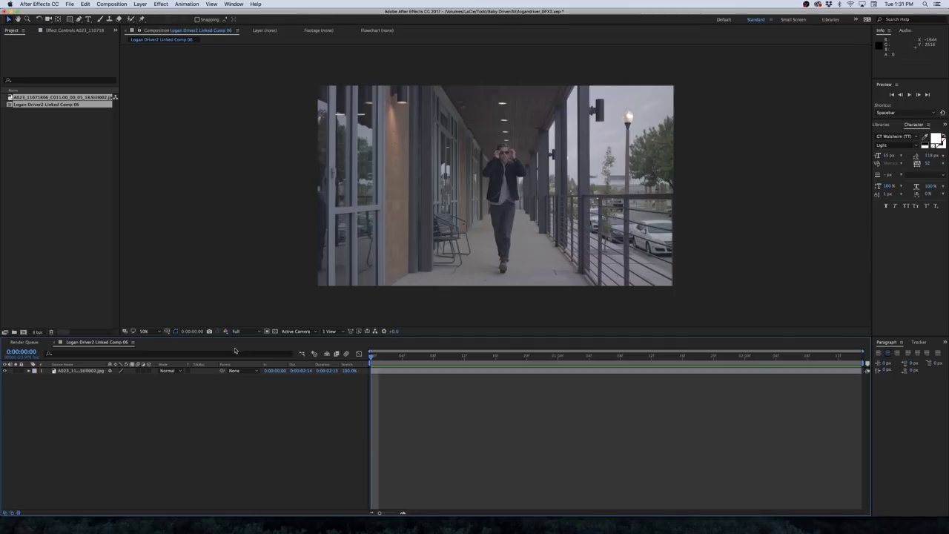
Duplicate the JPEG still layer in Logan Driver2 Linked Comp 06 with Cmd+D, then deselect
{"action": "left_click_drag", "start_coordinate": [374, 357], "coordinate": [311, 416]}
{"action": "left_click", "coordinate": [79, 371]}
{"action": "key", "text": "super+d"}
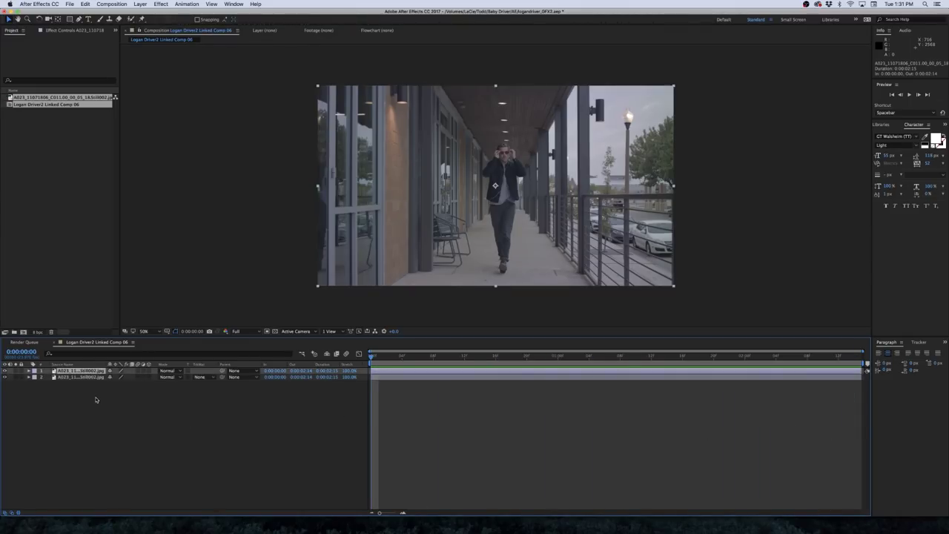
{"action": "left_click", "coordinate": [104, 399]}
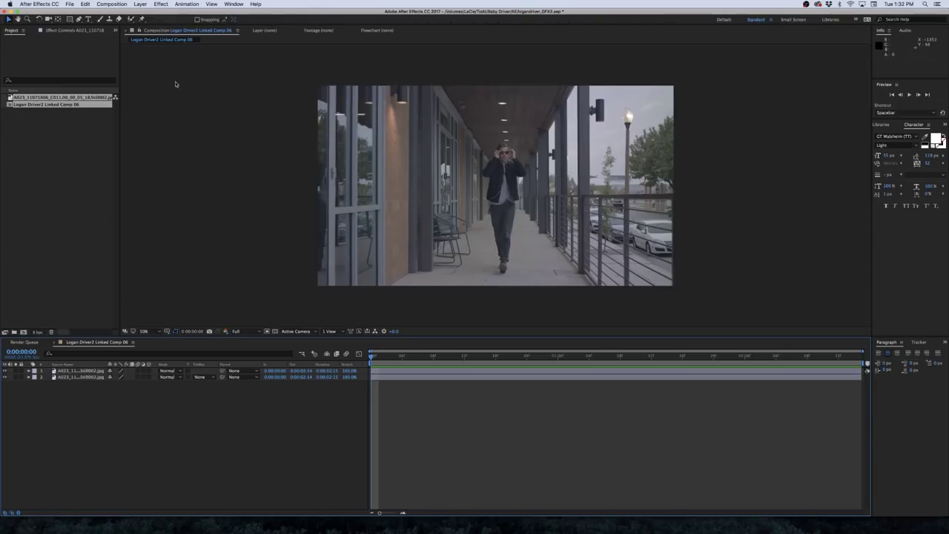
{"action": "left_click", "coordinate": [77, 19]}
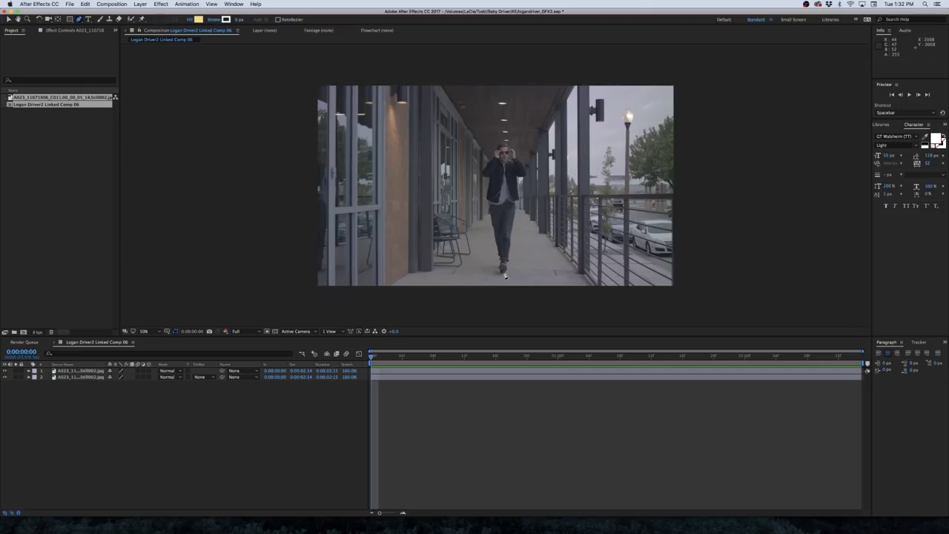
Start the top layer's mask outline along the lower edge of the man's shoe
{"action": "scroll", "coordinate": [505, 276], "scroll_direction": "up", "scroll_amount": 7}
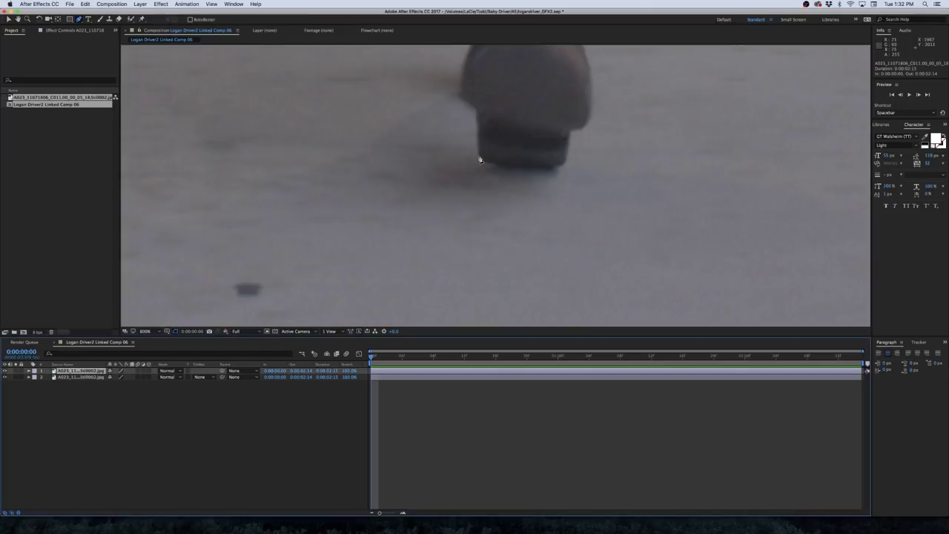
{"action": "left_click", "coordinate": [503, 273]}
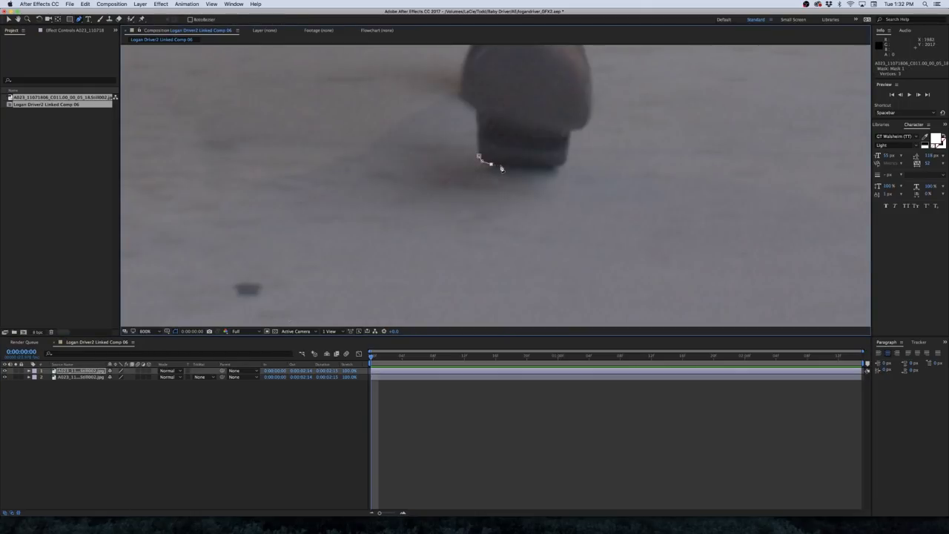
{"action": "left_click", "coordinate": [501, 164]}
{"action": "left_click", "coordinate": [511, 165]}
{"action": "left_click", "coordinate": [522, 168]}
{"action": "left_click", "coordinate": [532, 169]}
{"action": "left_click", "coordinate": [538, 169]}
{"action": "left_click", "coordinate": [544, 170]}
{"action": "left_click", "coordinate": [563, 167]}
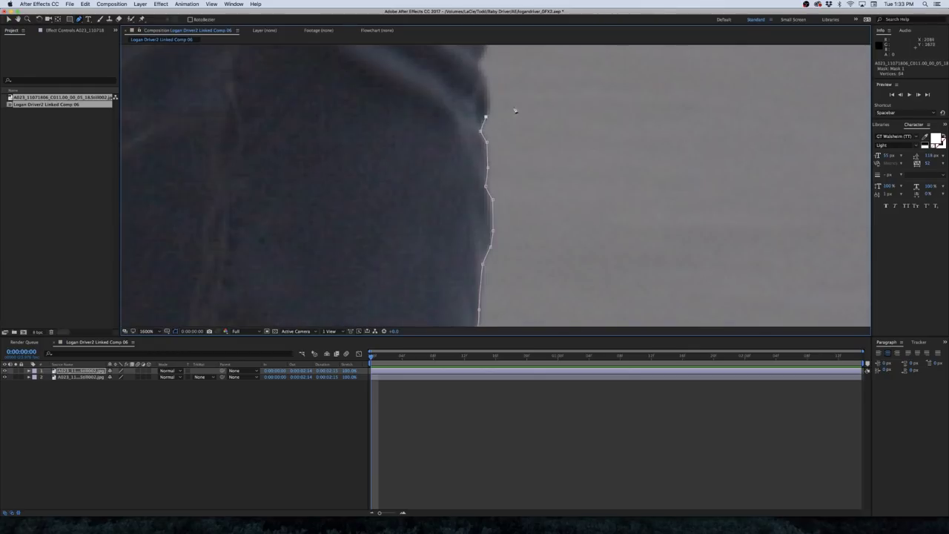
Continue tracing the mask outline up the man's jacket and body edge
{"action": "scroll", "coordinate": [515, 110], "scroll_direction": "up", "scroll_amount": 5}
{"action": "left_click", "coordinate": [487, 222]}
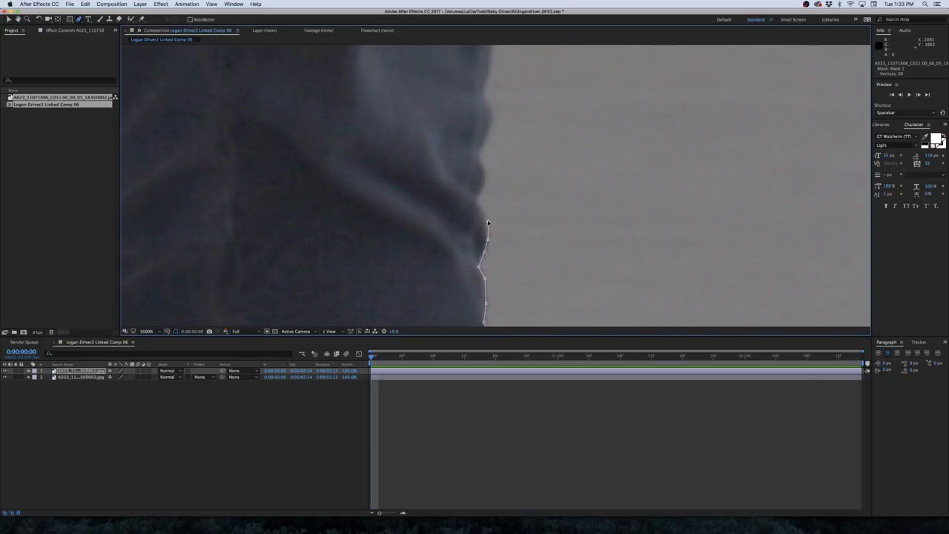
{"action": "scroll", "coordinate": [519, 204], "scroll_direction": "up", "scroll_amount": 3}
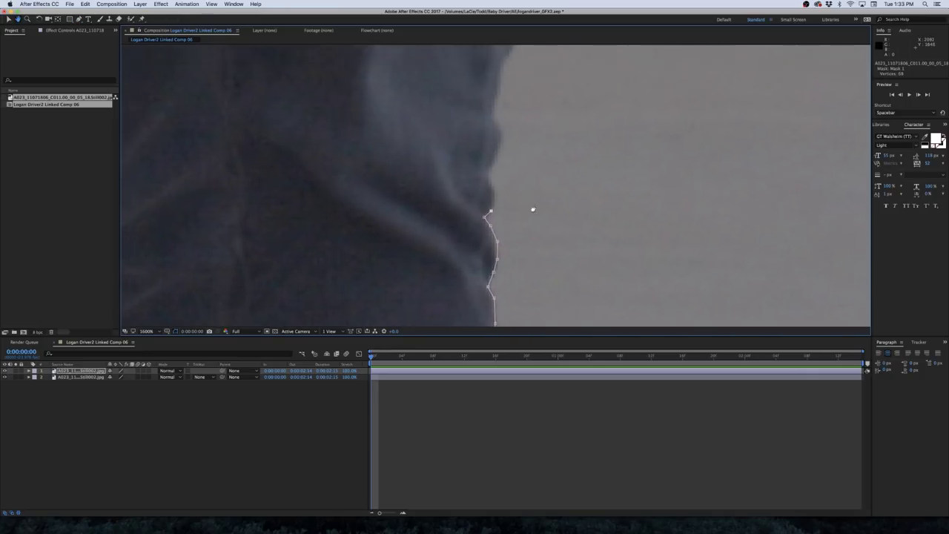
{"action": "left_click", "coordinate": [485, 224]}
{"action": "left_click", "coordinate": [482, 215]}
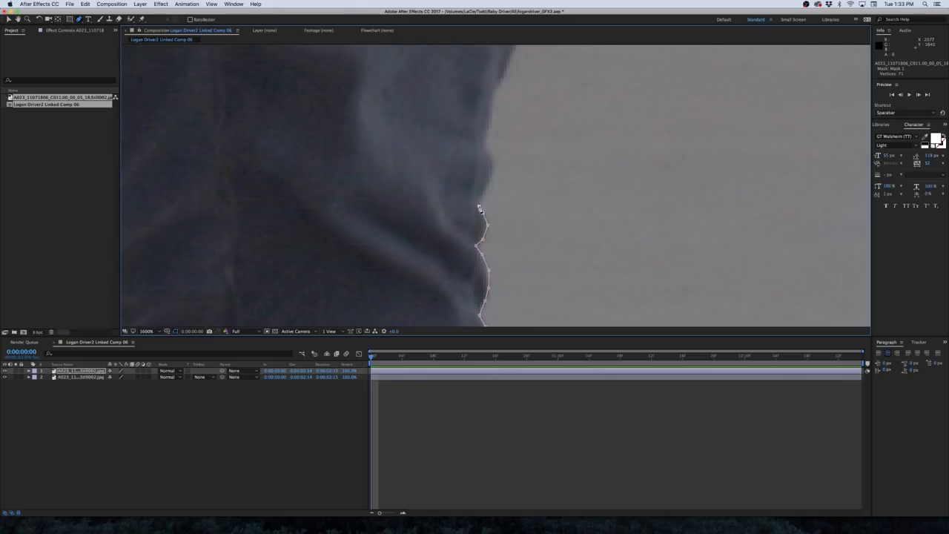
{"action": "left_click", "coordinate": [485, 193]}
{"action": "left_click", "coordinate": [491, 176]}
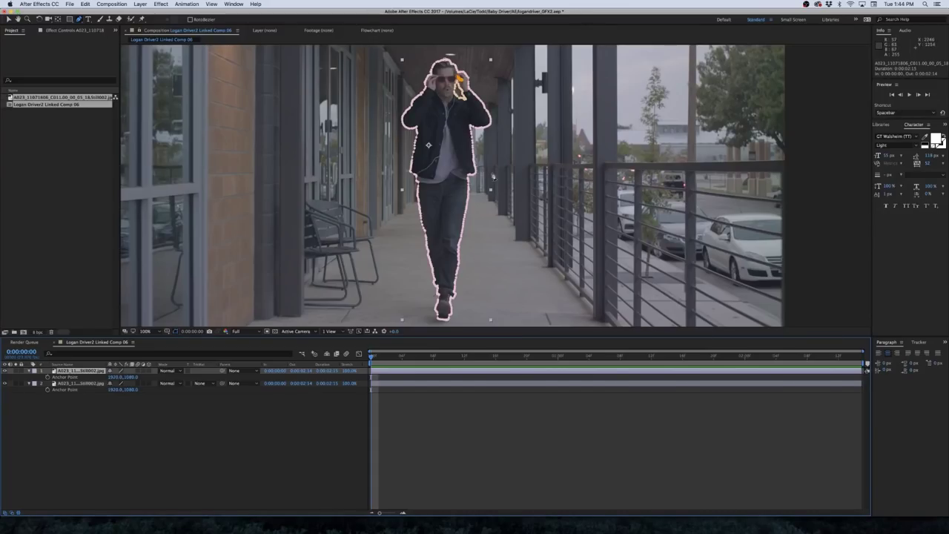
{"action": "scroll", "coordinate": [455, 93], "scroll_direction": "up", "scroll_amount": 4}
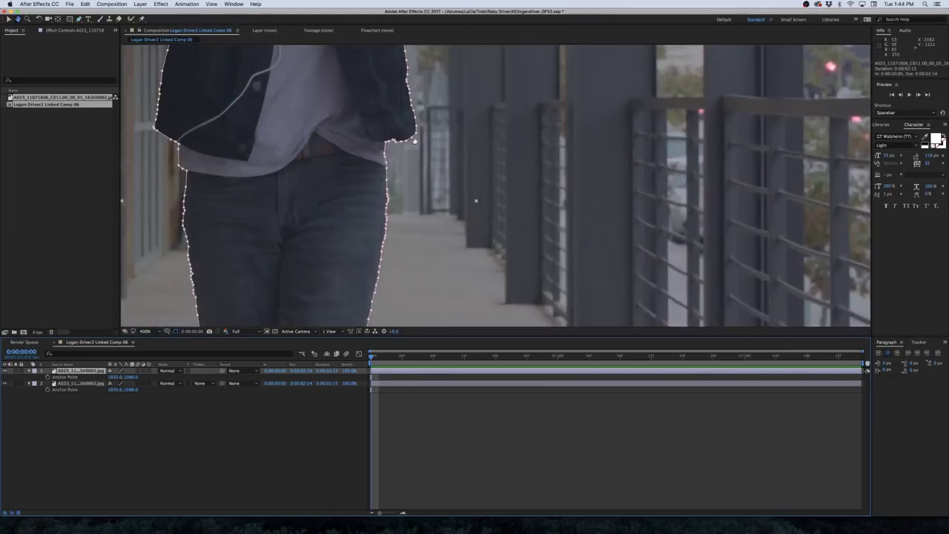
{"action": "scroll", "coordinate": [443, 179], "scroll_direction": "up", "scroll_amount": 3}
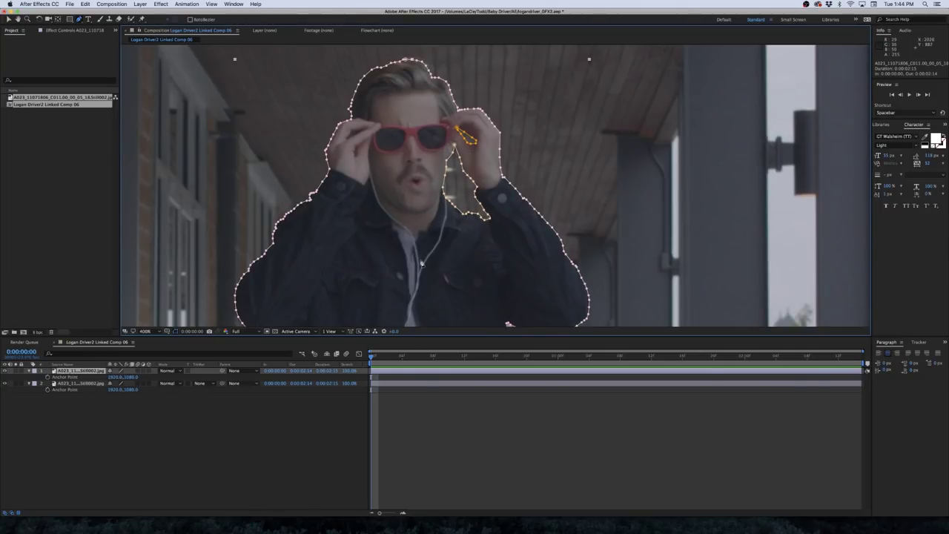
Reveal the mask paths, solo the cutout to check it on black, then unsolo
{"action": "key", "text": "comma"}
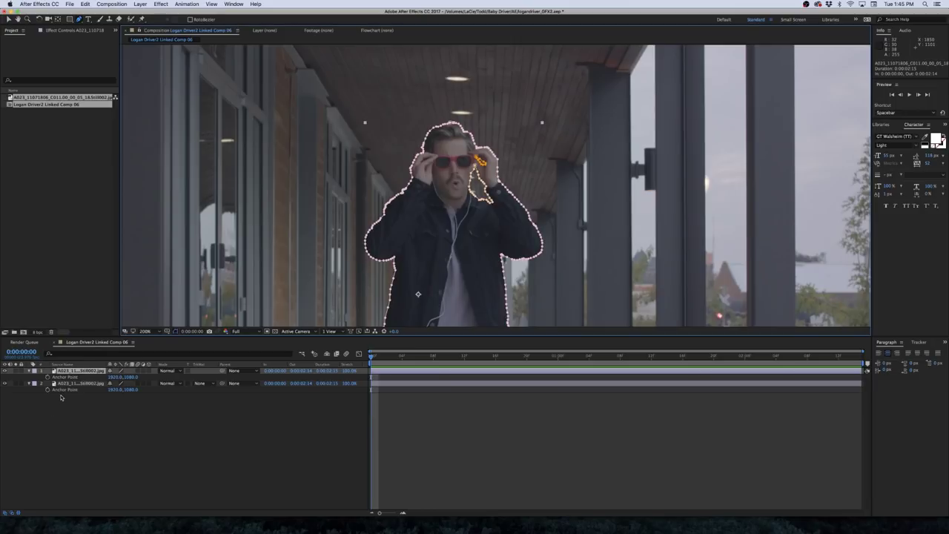
{"action": "key", "text": "m"}
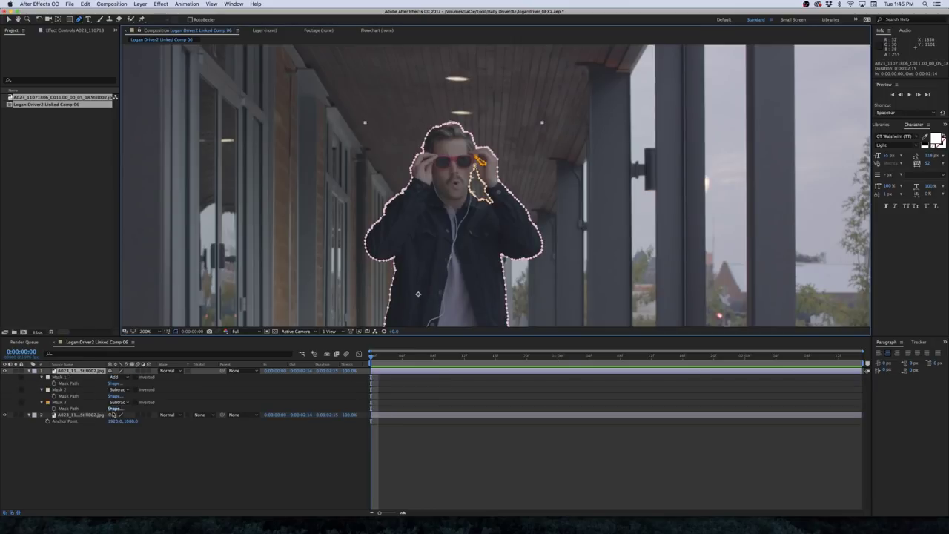
{"action": "key", "text": "comma"}
{"action": "key", "text": "comma"}
{"action": "left_click", "coordinate": [5, 370]}
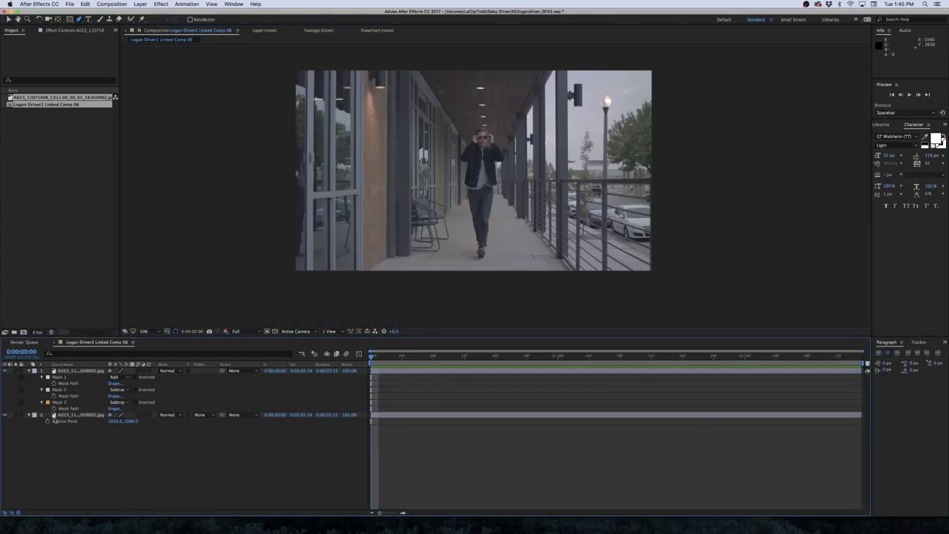
{"action": "left_click", "coordinate": [16, 370]}
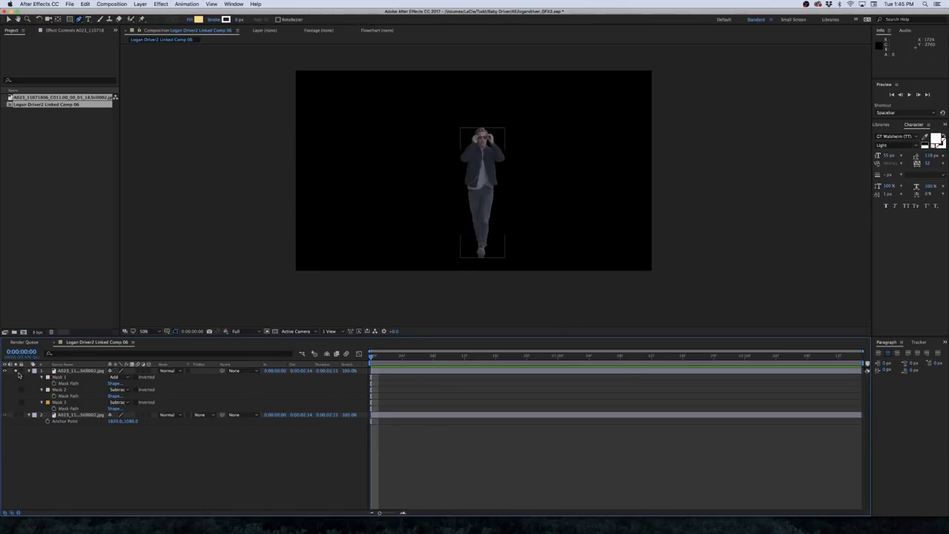
{"action": "left_click", "coordinate": [16, 371]}
{"action": "left_click", "coordinate": [62, 210]}
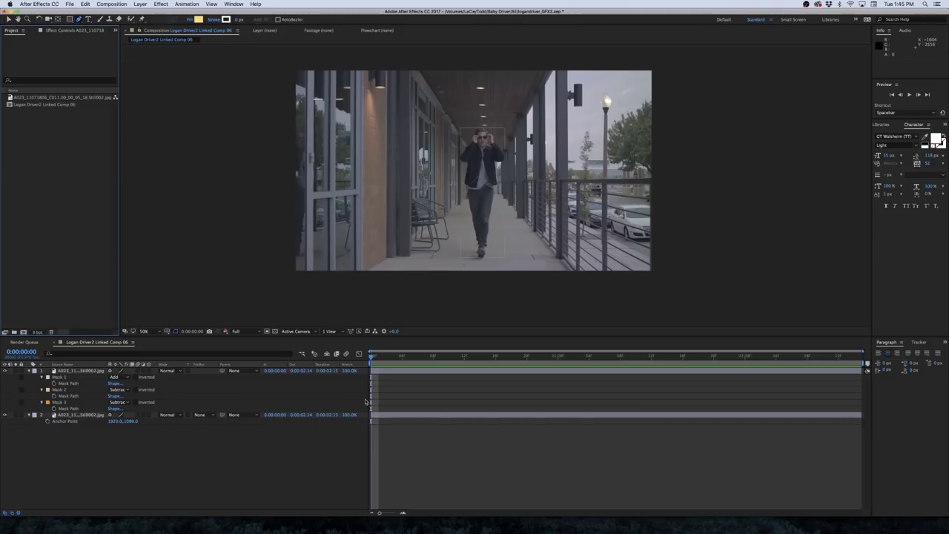
{"action": "key", "text": "/"}
{"action": "left_click", "coordinate": [161, 3]}
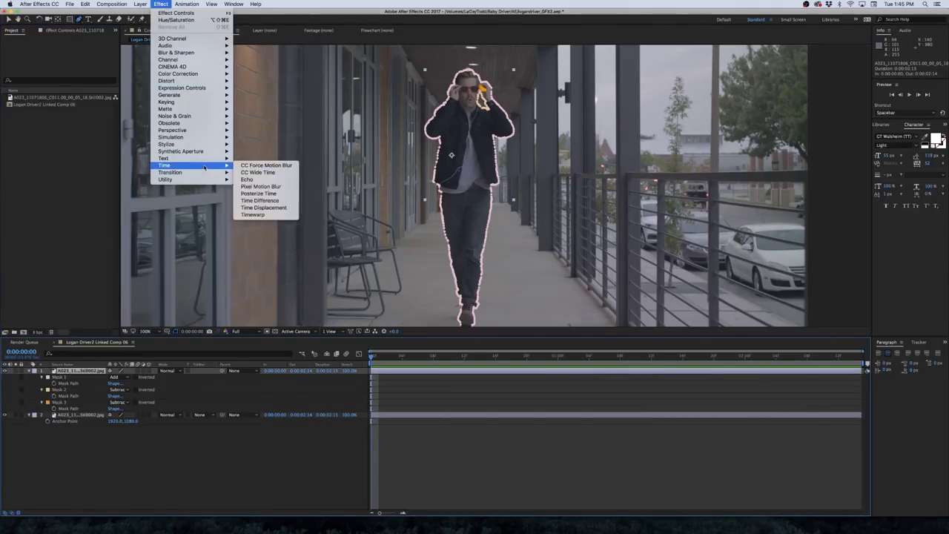
Apply a Color Correction Tint effect to make the man cutout black-and-white
{"action": "mouse_move", "coordinate": [202, 141]}
{"action": "mouse_move", "coordinate": [181, 75]}
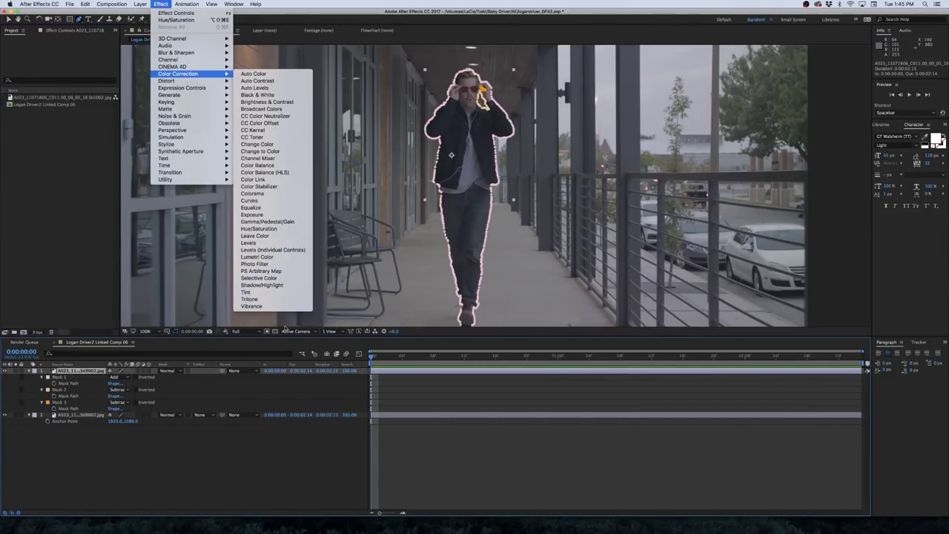
{"action": "left_click", "coordinate": [252, 292]}
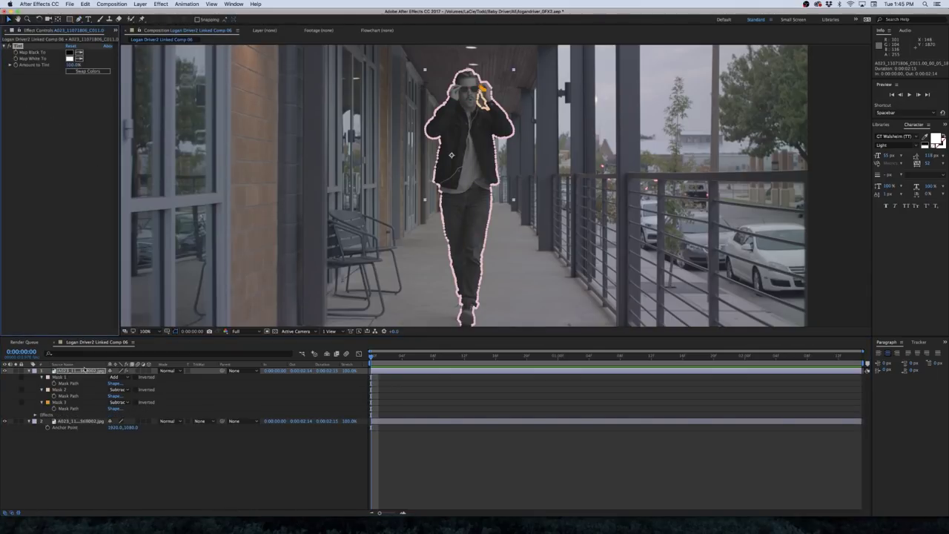
Add Curves to the man cutout and bend the curve for stronger contrast
{"action": "left_click", "coordinate": [163, 3]}
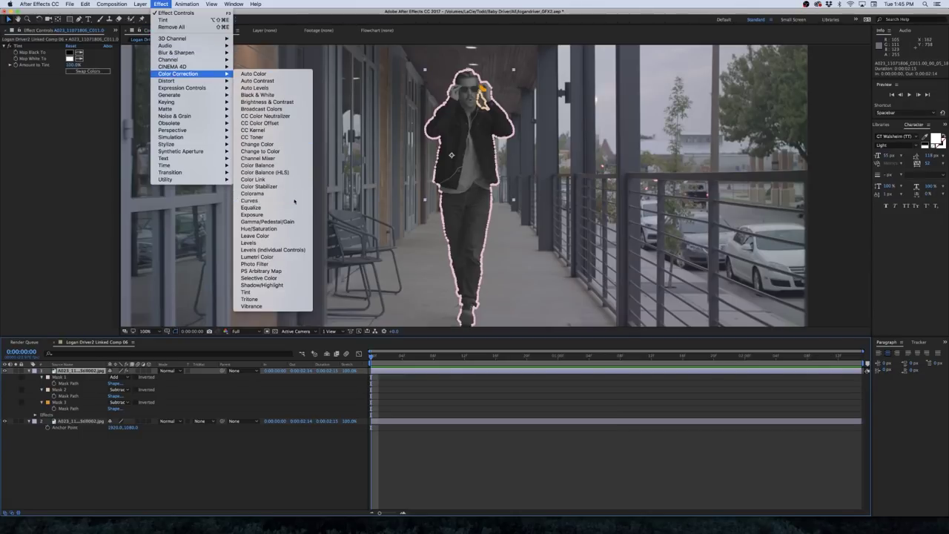
{"action": "left_click", "coordinate": [95, 184]}
{"action": "left_click_drag", "start_coordinate": [54, 163], "coordinate": [43, 185]}
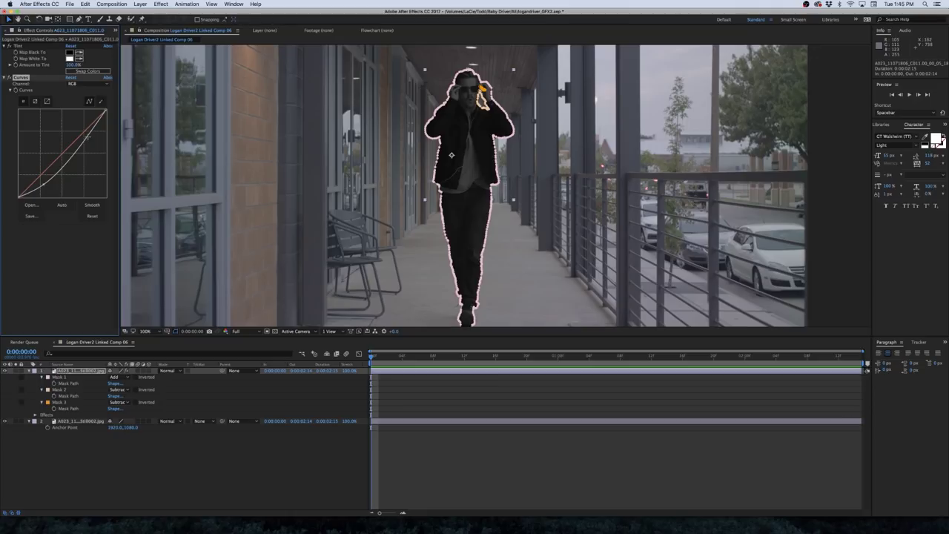
{"action": "left_click_drag", "start_coordinate": [88, 137], "coordinate": [69, 123]}
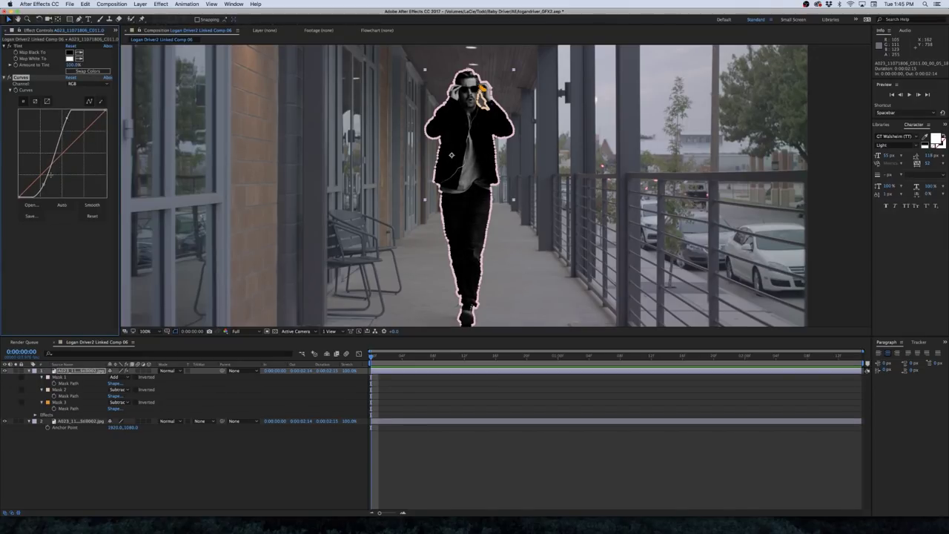
{"action": "left_click_drag", "start_coordinate": [43, 181], "coordinate": [39, 186]}
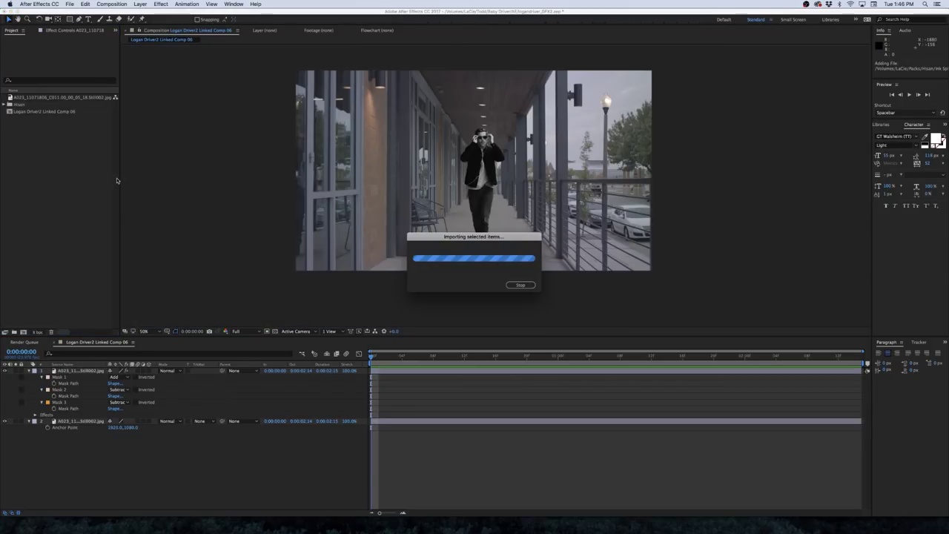
Import 8mm Dirty Grain.mov from the Emulsion folder into the project
{"action": "left_click", "coordinate": [5, 104]}
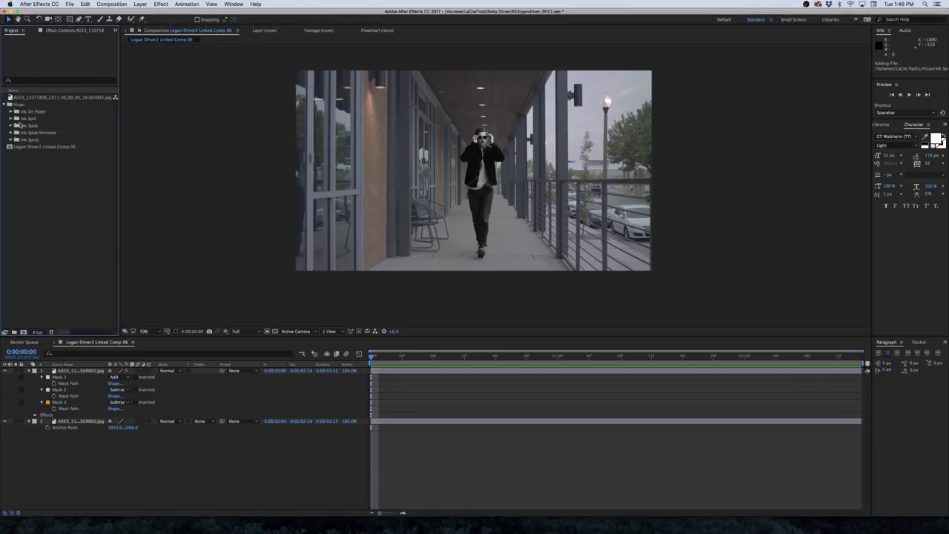
{"action": "double_click", "coordinate": [34, 208]}
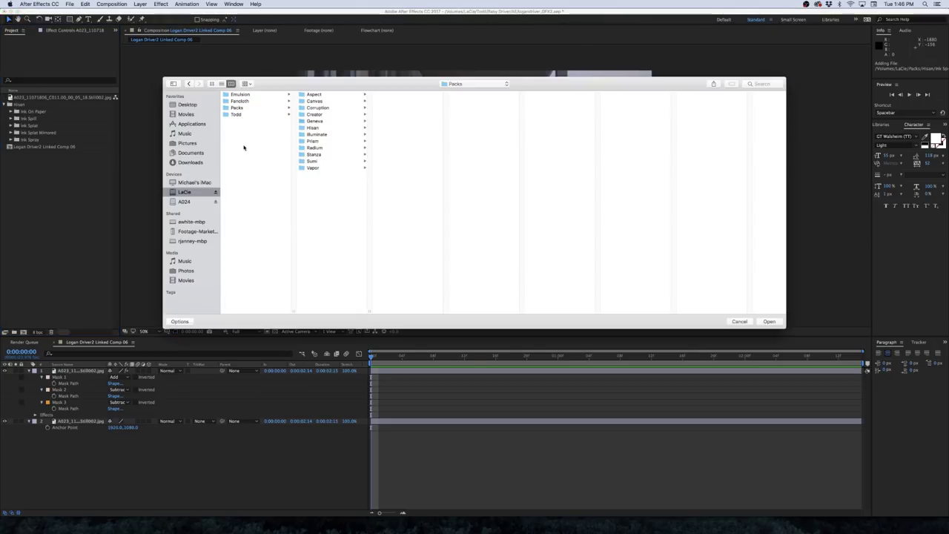
{"action": "left_click", "coordinate": [239, 94]}
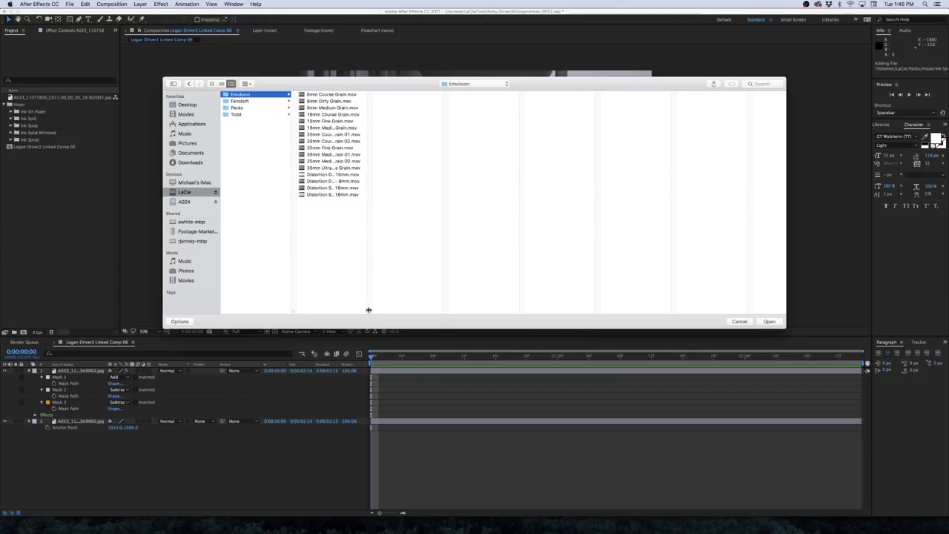
{"action": "left_click_drag", "start_coordinate": [368, 310], "coordinate": [434, 310]}
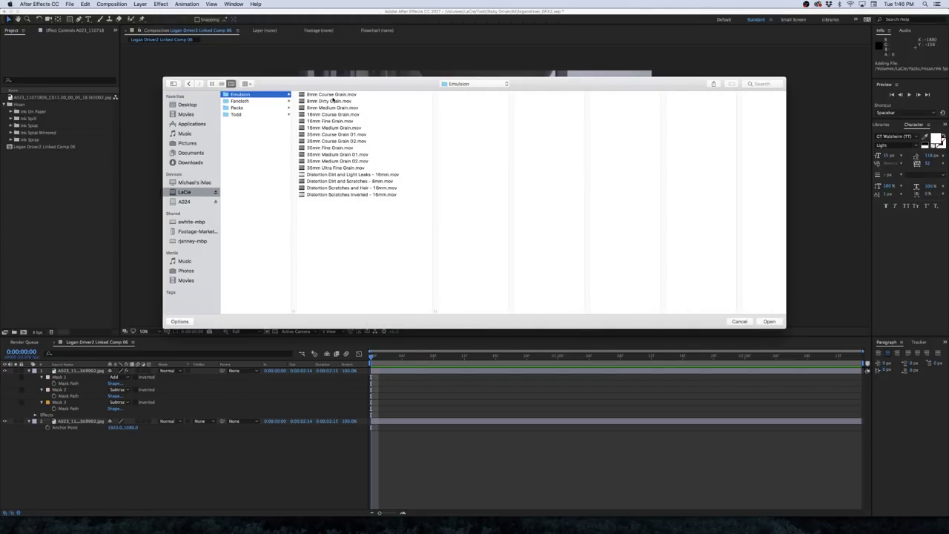
{"action": "left_click", "coordinate": [332, 101]}
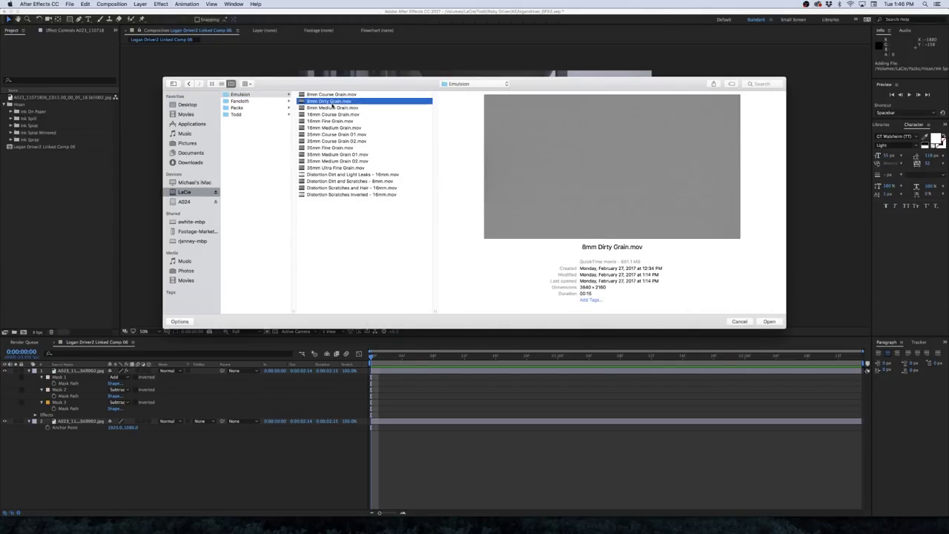
{"action": "left_click", "coordinate": [768, 320]}
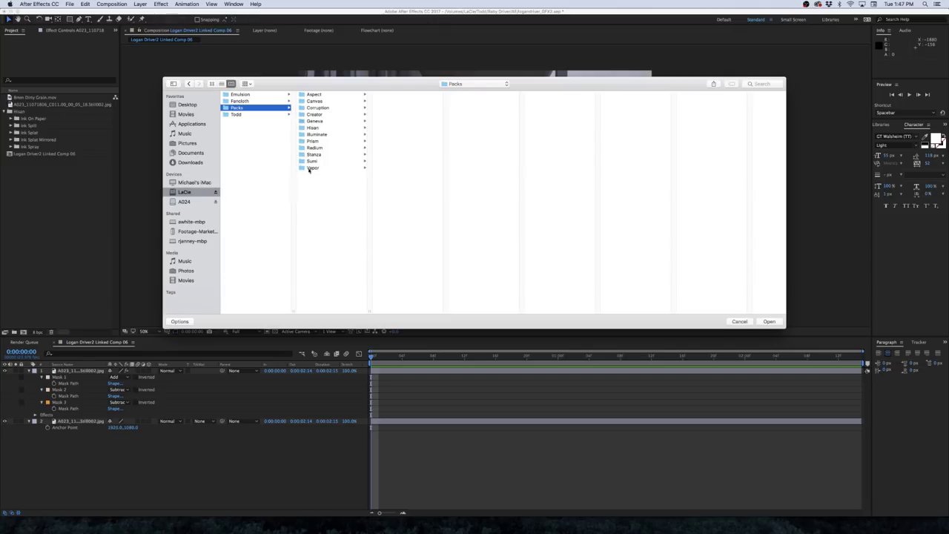
Import Paper_01.mov from Canvas > Paper and scrub through the texture
{"action": "left_click", "coordinate": [316, 102]}
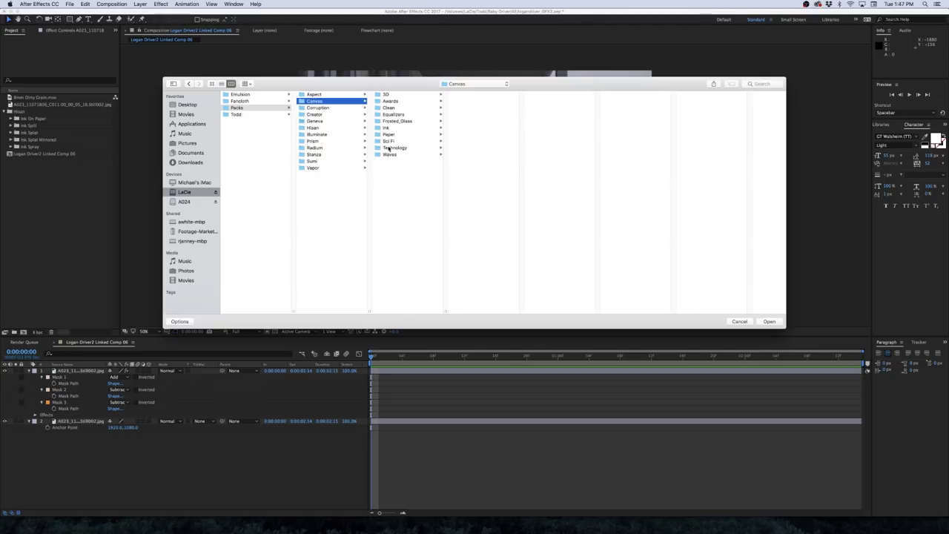
{"action": "left_click", "coordinate": [389, 134]}
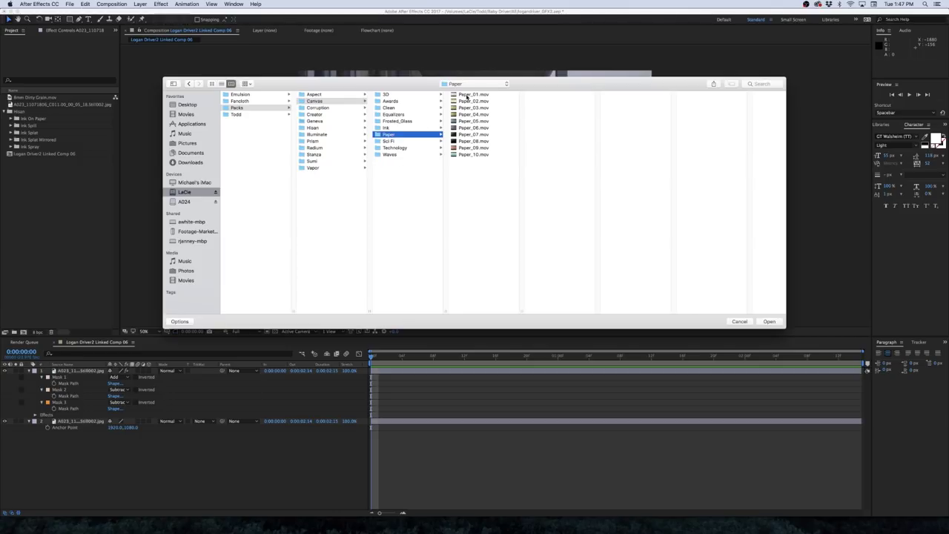
{"action": "left_click", "coordinate": [467, 97]}
{"action": "key", "text": "Return"}
{"action": "left_click_drag", "start_coordinate": [126, 314], "coordinate": [240, 324]}
Preview Ink Spill 3.mp4 and place it in the timeline below the man cutout layer
{"action": "left_click", "coordinate": [12, 126]}
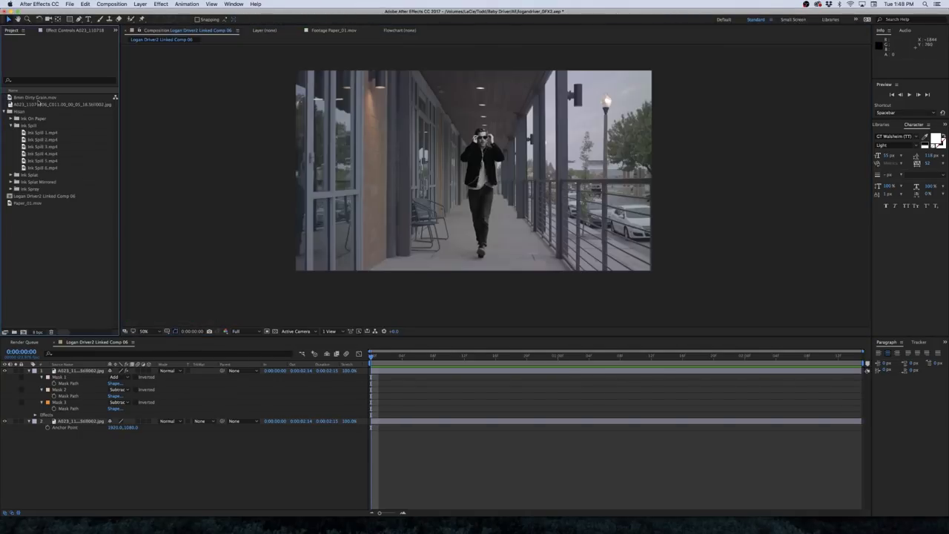
{"action": "double_click", "coordinate": [26, 146]}
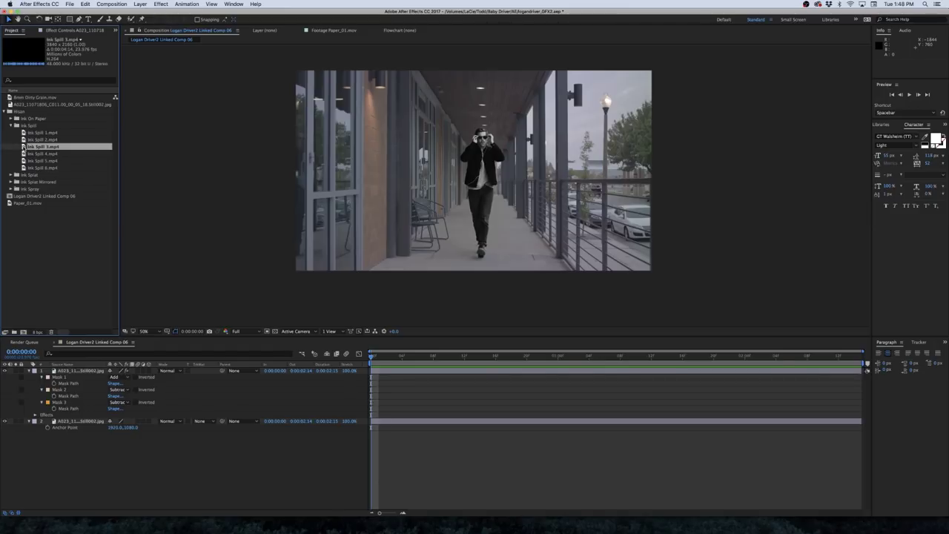
{"action": "mouse_move", "coordinate": [129, 316]}
{"action": "left_mouse_down"}
{"action": "mouse_move", "coordinate": [222, 320]}
{"action": "mouse_move", "coordinate": [227, 335]}
{"action": "left_mouse_up"}
{"action": "left_click", "coordinate": [137, 315]}
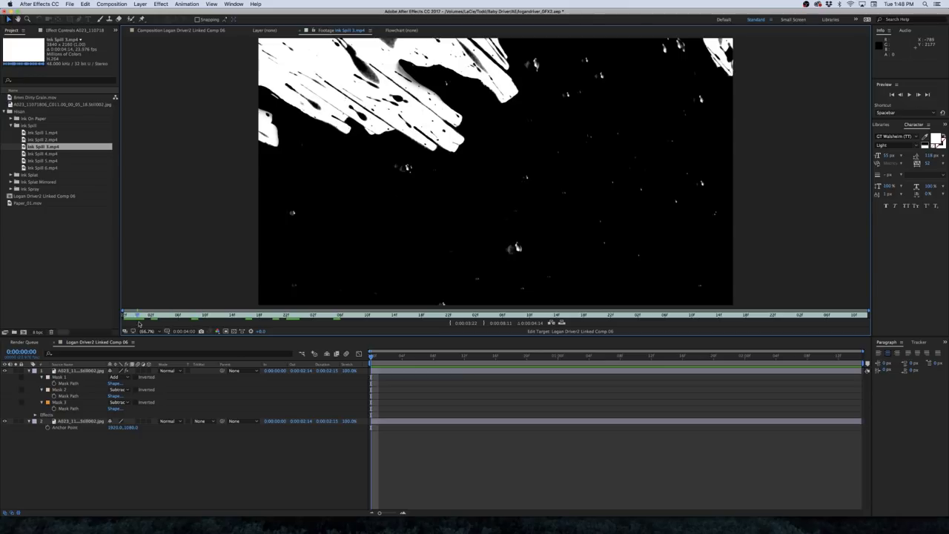
{"action": "key", "text": "Home"}
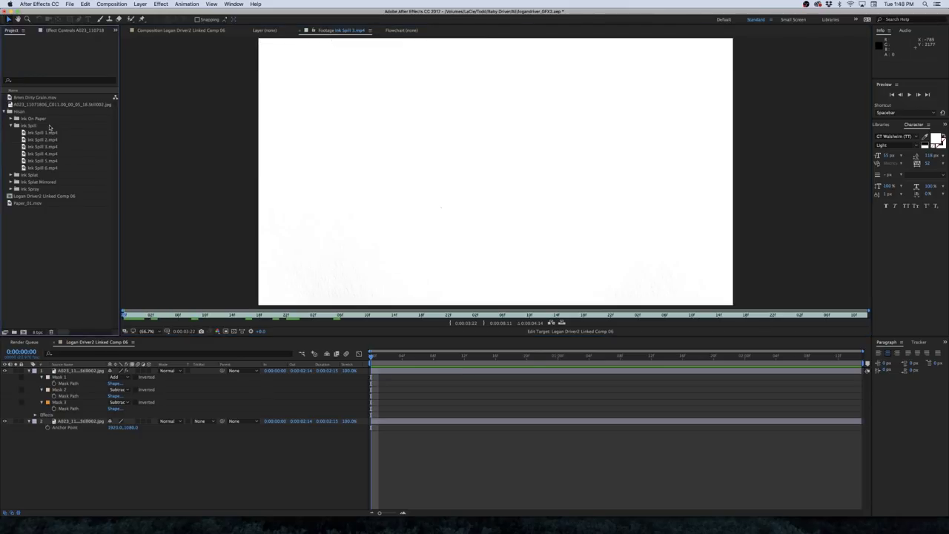
{"action": "left_click_drag", "start_coordinate": [39, 149], "coordinate": [79, 421]}
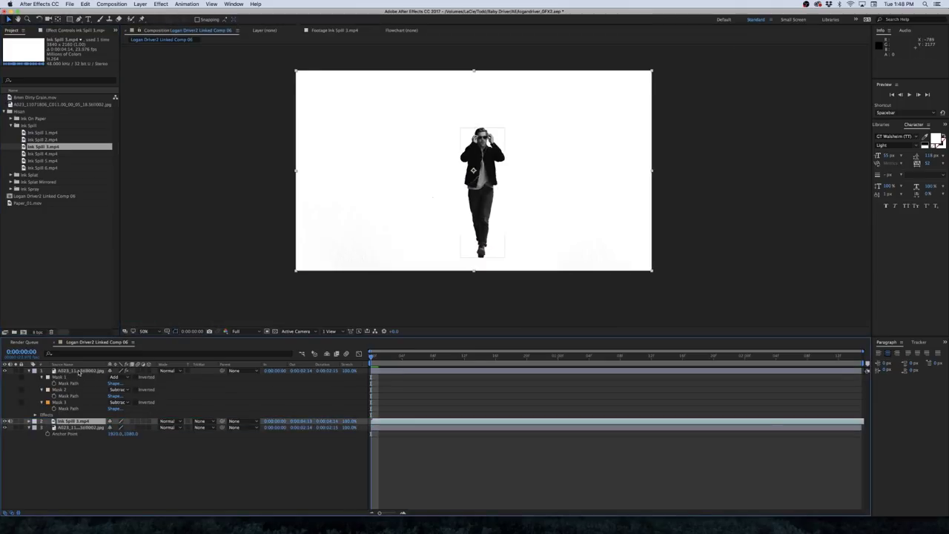
Rename the cutout layer 'character' and the bottom still layer 'background'
{"action": "left_click", "coordinate": [79, 373]}
{"action": "key", "text": "Return"}
{"action": "type", "text": "charac"}
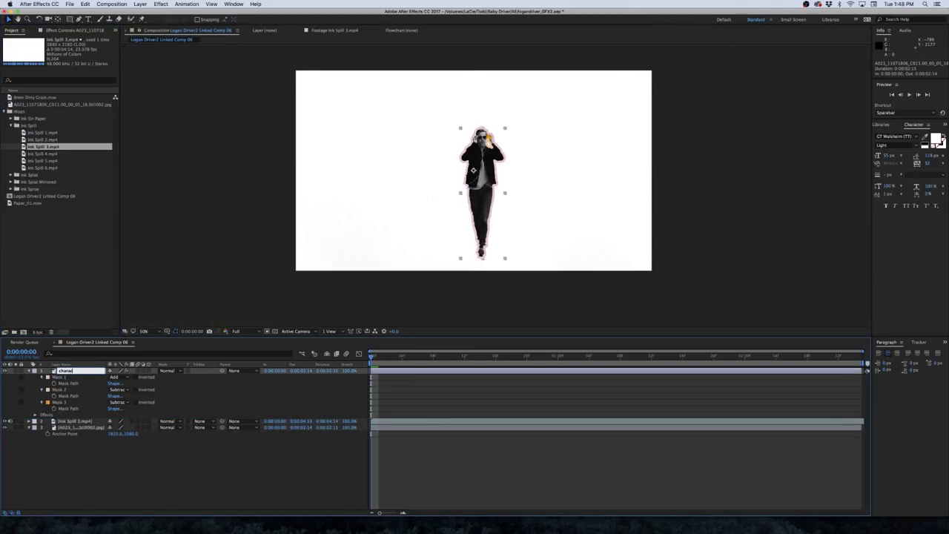
{"action": "type", "text": "ter"}
{"action": "key", "text": "Return"}
{"action": "left_click", "coordinate": [70, 427]}
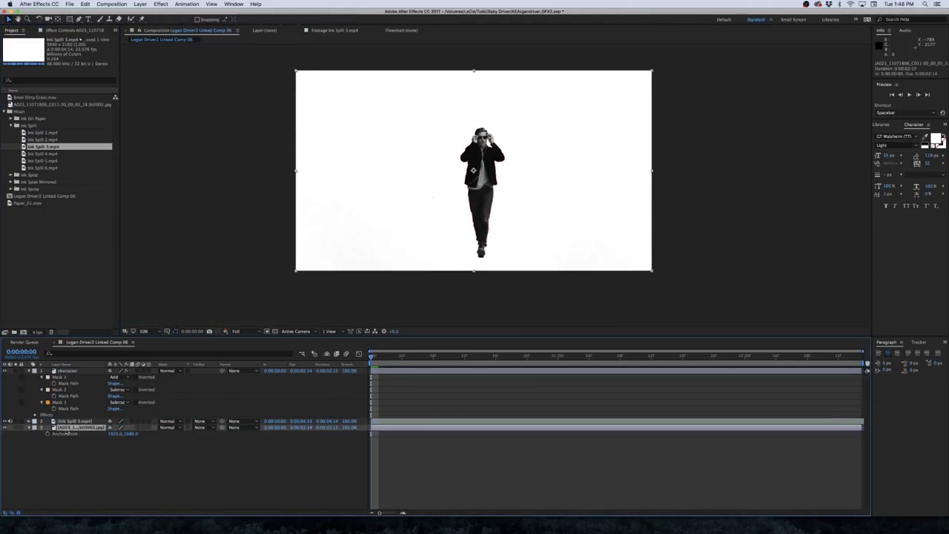
{"action": "key", "text": "Return"}
{"action": "type", "text": "background"}
{"action": "key", "text": "Return"}
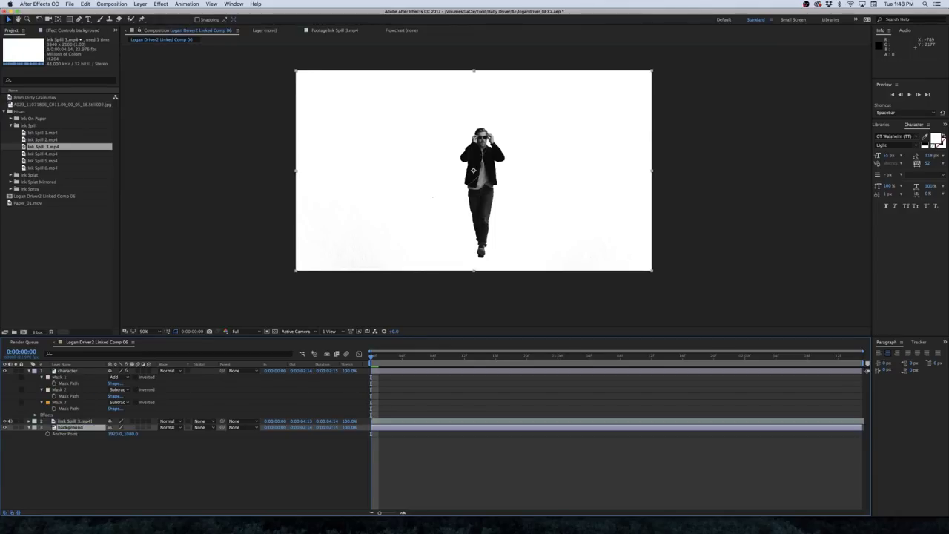
Scrub the Ink Spill 3 layer to check the splash, then return to the composition start
{"action": "left_click", "coordinate": [110, 420]}
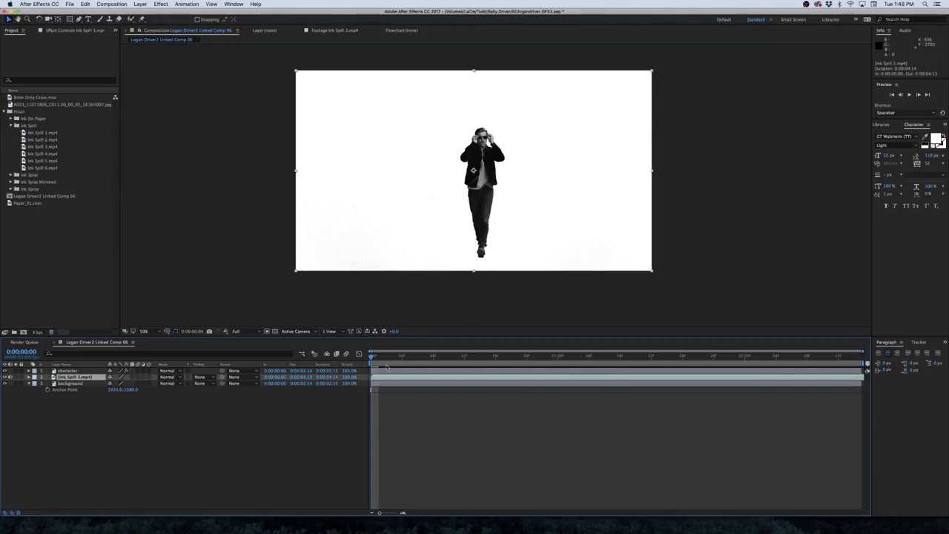
{"action": "mouse_move", "coordinate": [372, 357]}
{"action": "left_mouse_down"}
{"action": "mouse_move", "coordinate": [583, 356]}
{"action": "mouse_move", "coordinate": [526, 357]}
{"action": "left_mouse_up"}
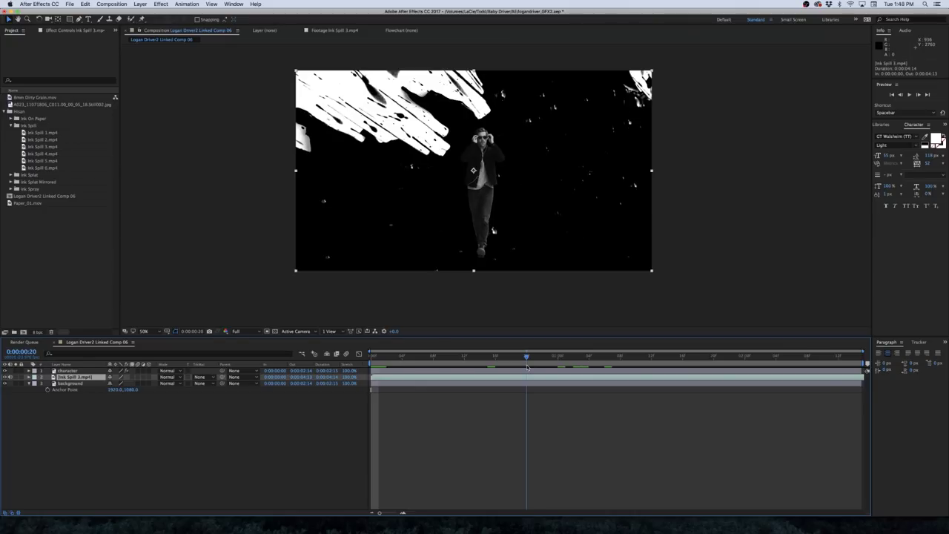
{"action": "left_click", "coordinate": [90, 481]}
{"action": "key", "text": "Home"}
{"action": "key", "text": "KP_2"}
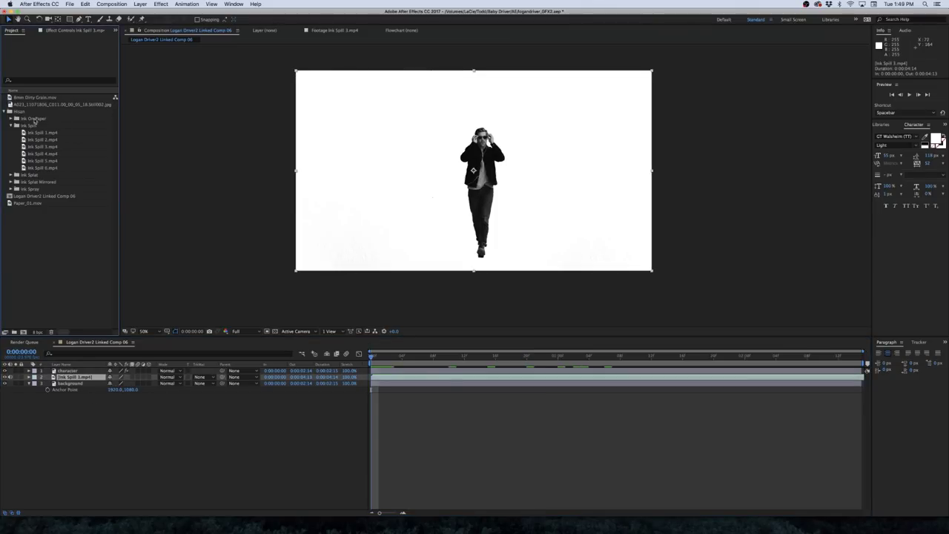
Preview Paper_01.mov, add it to the comp, then delete the misplaced paper layer
{"action": "double_click", "coordinate": [26, 204]}
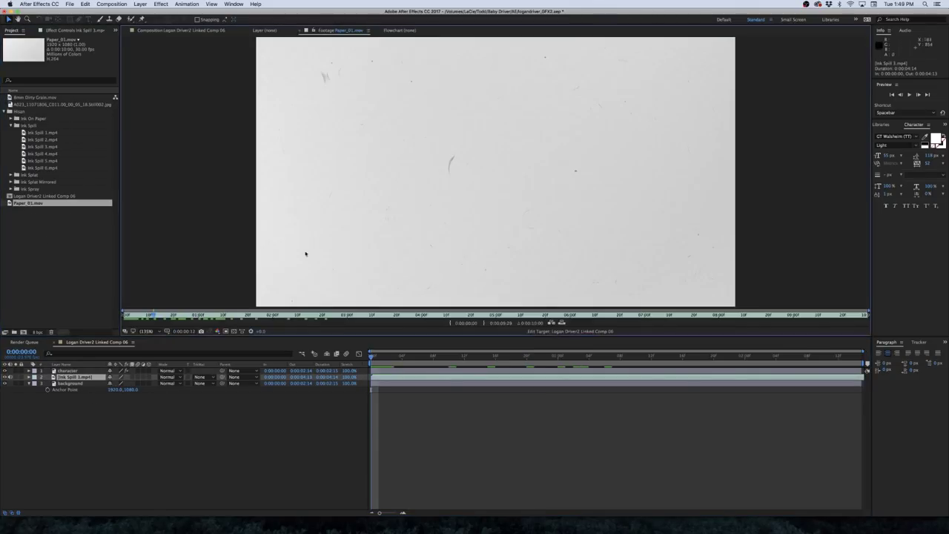
{"action": "left_click_drag", "start_coordinate": [26, 202], "coordinate": [74, 381]}
{"action": "key", "text": "Delete"}
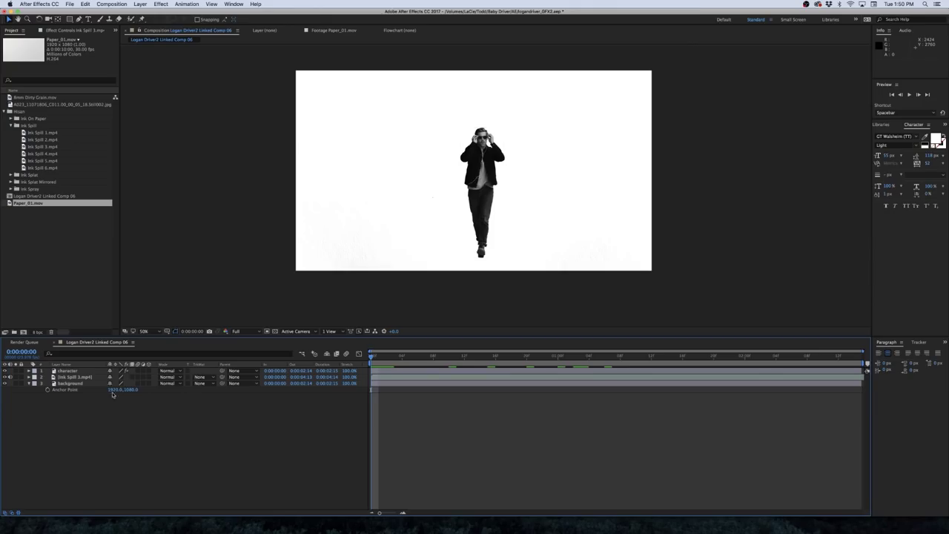
Fit Ink Spill 3 to the comp and place Paper_01.mov just above background
{"action": "right_click", "coordinate": [89, 376]}
{"action": "mouse_move", "coordinate": [124, 293]}
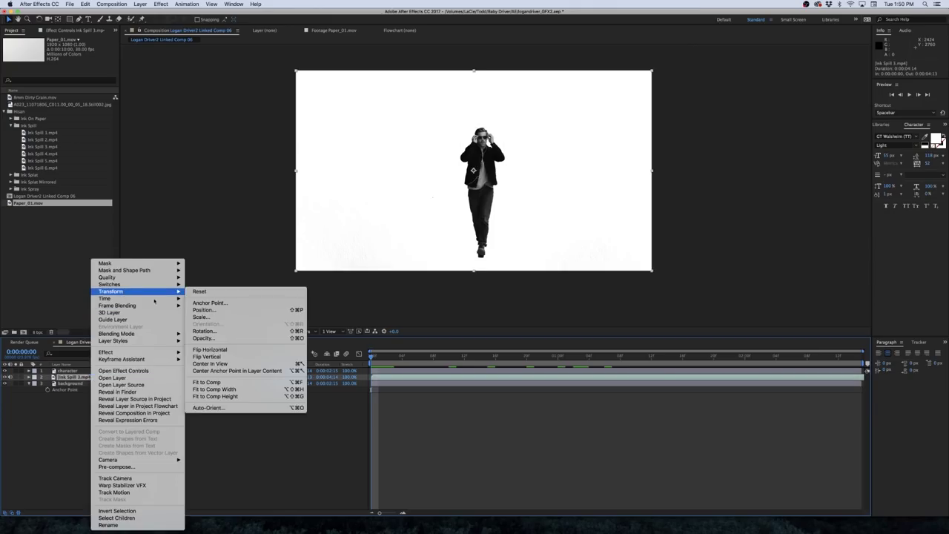
{"action": "left_click", "coordinate": [212, 382]}
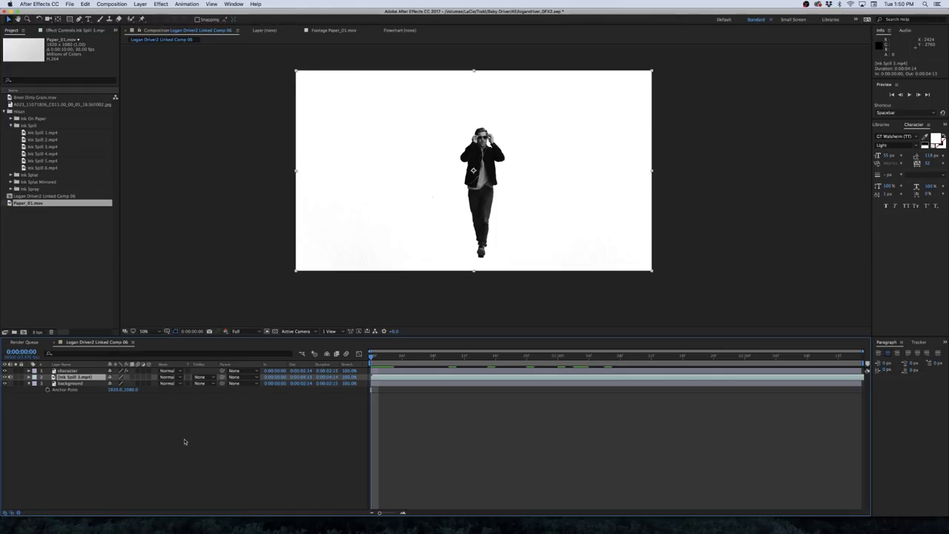
{"action": "left_click_drag", "start_coordinate": [28, 202], "coordinate": [276, 379]}
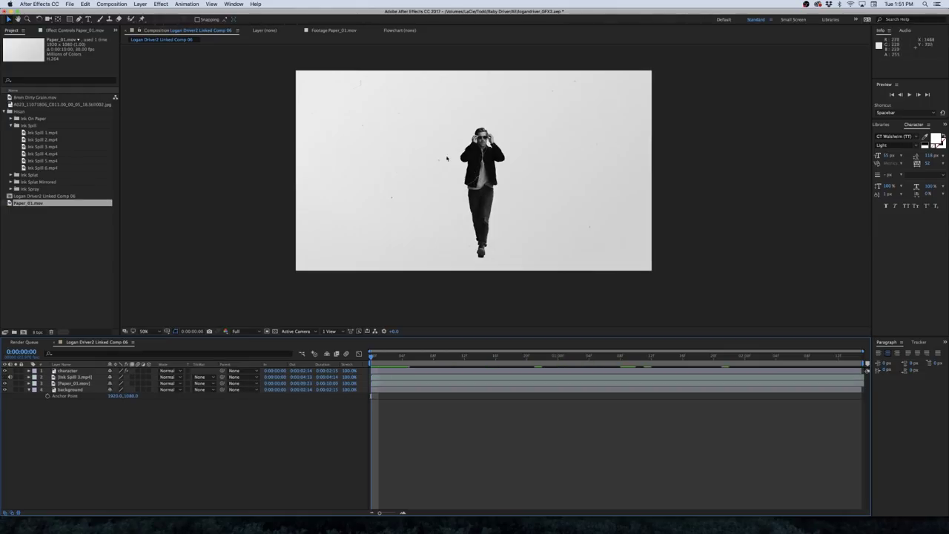
Set Paper_01.mov's track matte to Luma Inverted Ink Spill 3.mp4 and check it at 0:00:01:02
{"action": "left_click", "coordinate": [200, 383]}
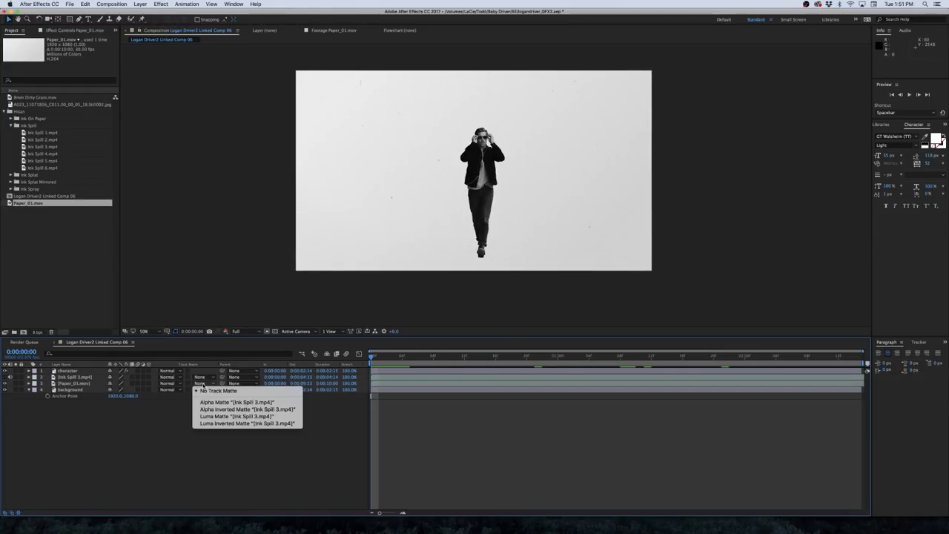
{"action": "left_click", "coordinate": [232, 423]}
{"action": "key", "text": "Page_Down"}
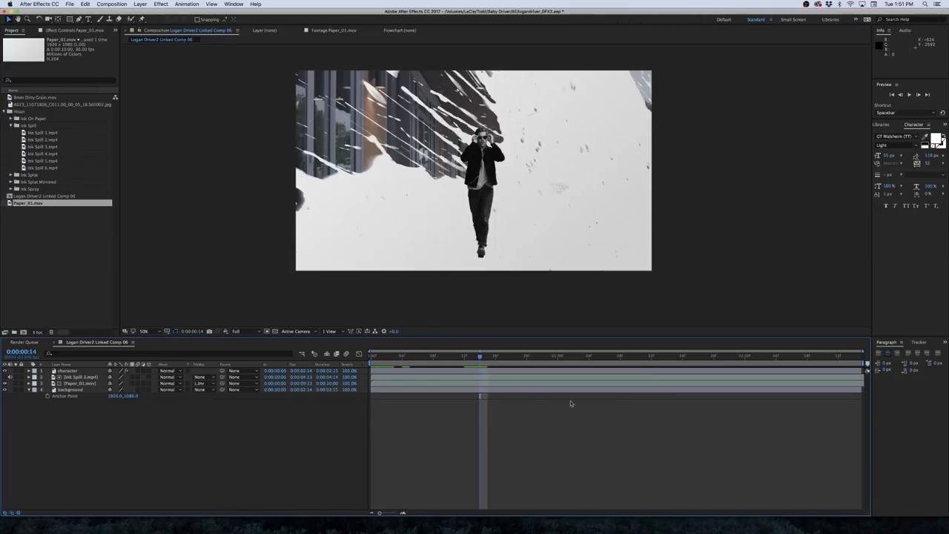
{"action": "key", "text": "Page_Up"}
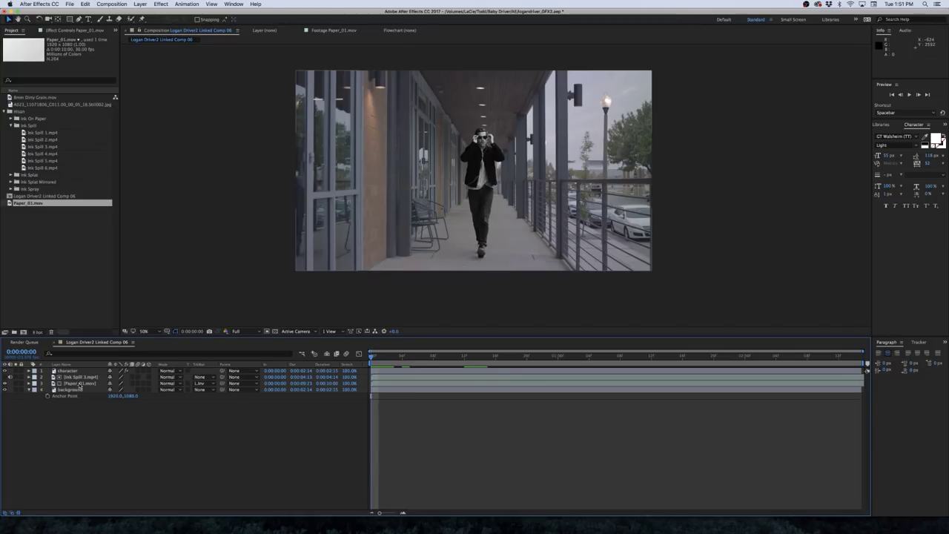
{"action": "left_click", "coordinate": [572, 356]}
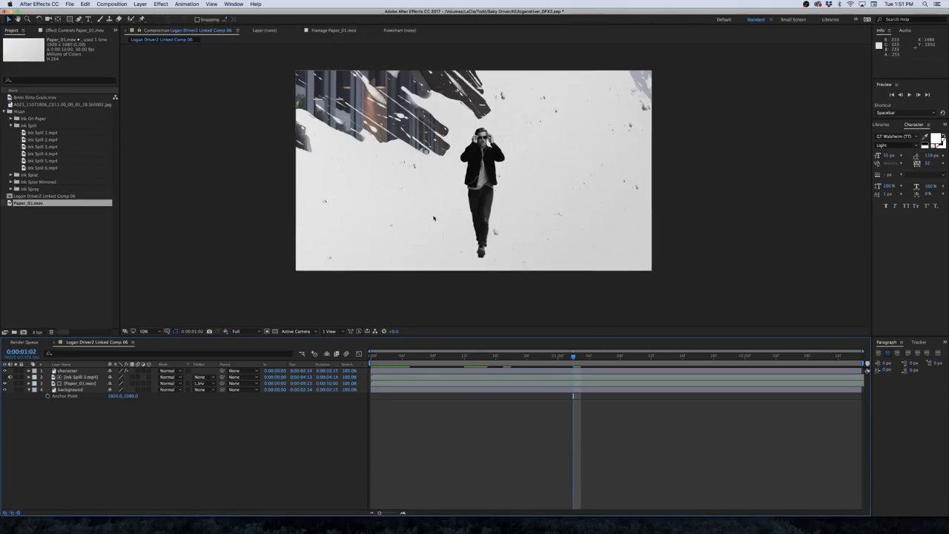
{"action": "left_click", "coordinate": [80, 383]}
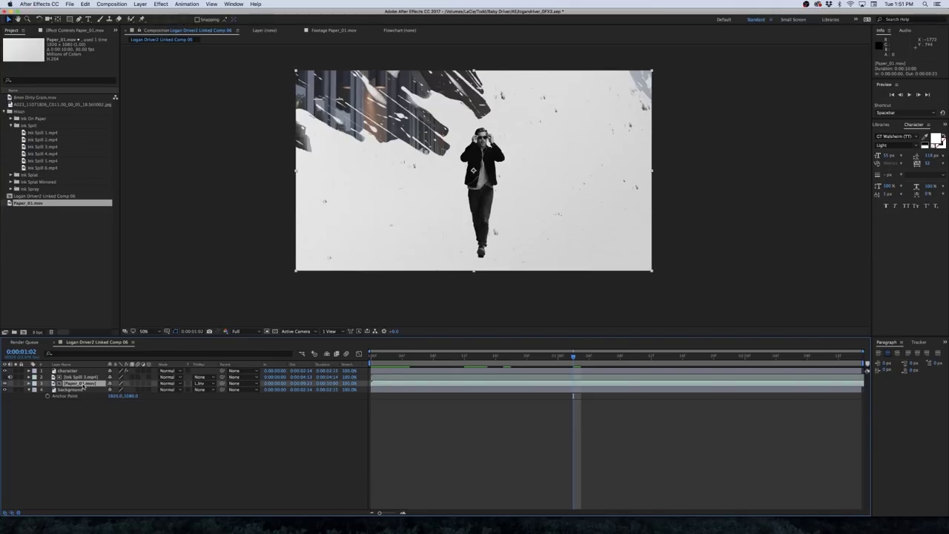
Apply a Hue/Saturation effect to the Paper_01.mov layer
{"action": "left_click", "coordinate": [161, 4]}
{"action": "mouse_move", "coordinate": [182, 74]}
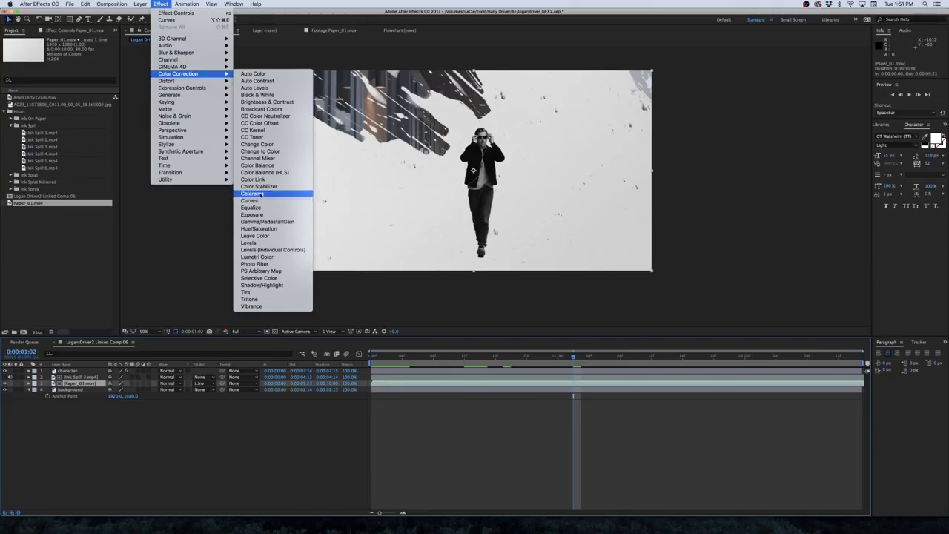
{"action": "left_click", "coordinate": [254, 229]}
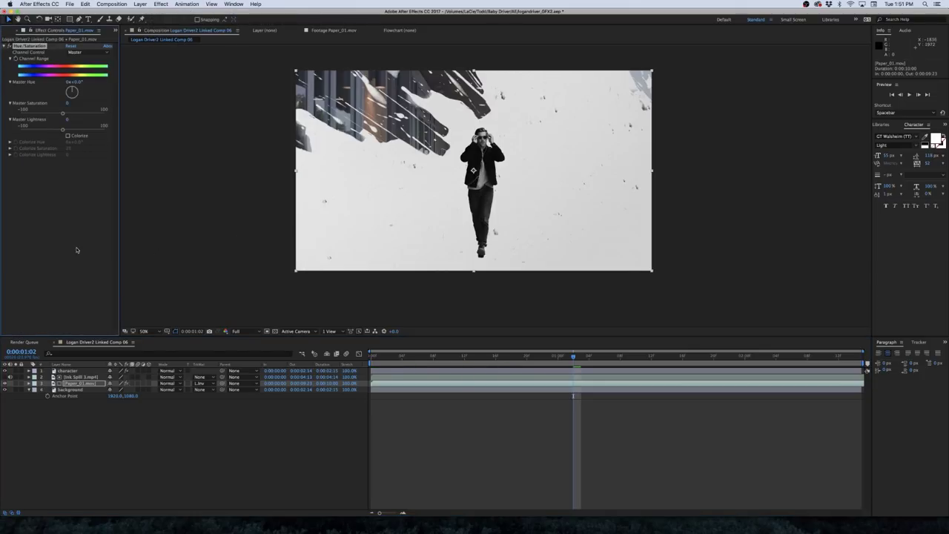
Colorize the paper pinkish red with lightness -24, adjust the hue, and preview
{"action": "left_click", "coordinate": [67, 137]}
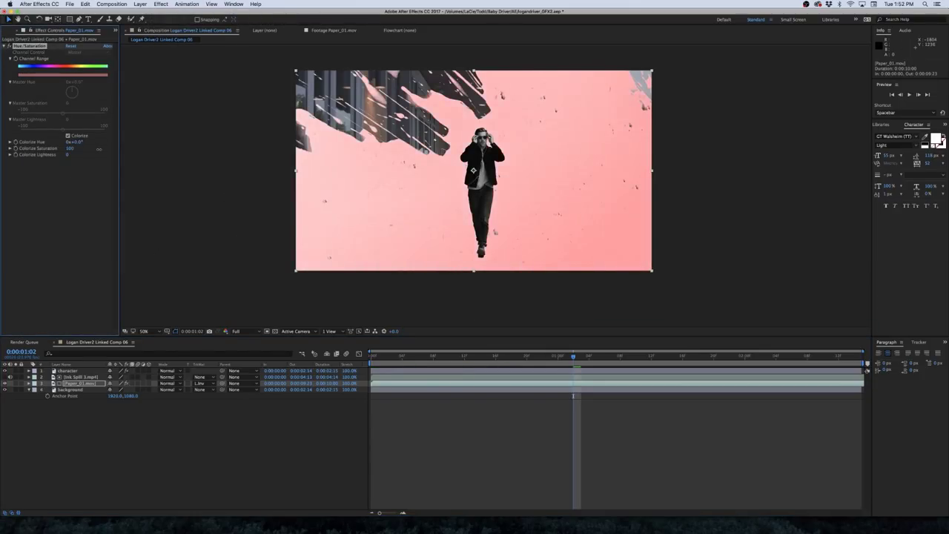
{"action": "mouse_move", "coordinate": [69, 154]}
{"action": "left_mouse_down"}
{"action": "mouse_move", "coordinate": [48, 154]}
{"action": "mouse_move", "coordinate": [78, 142]}
{"action": "left_mouse_up"}
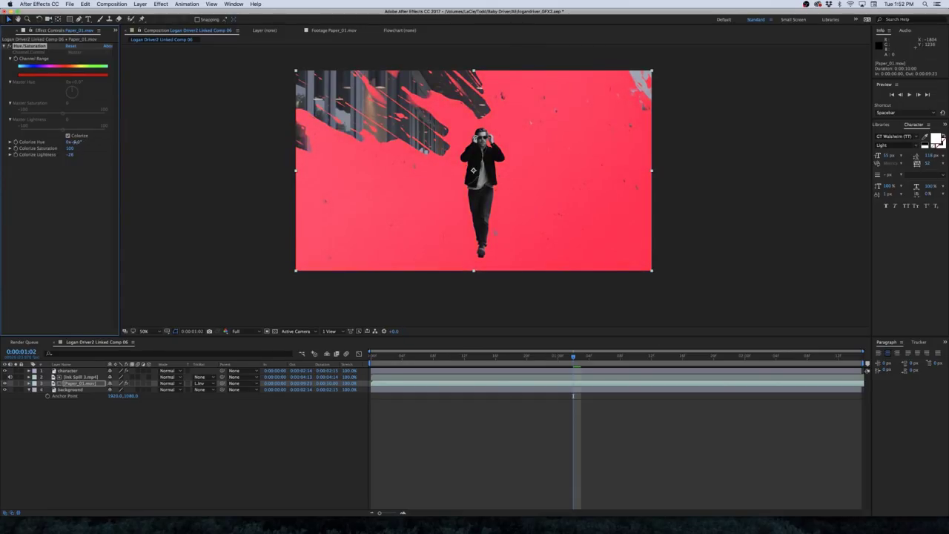
{"action": "left_click_drag", "start_coordinate": [79, 142], "coordinate": [78, 142]}
{"action": "left_click", "coordinate": [60, 215]}
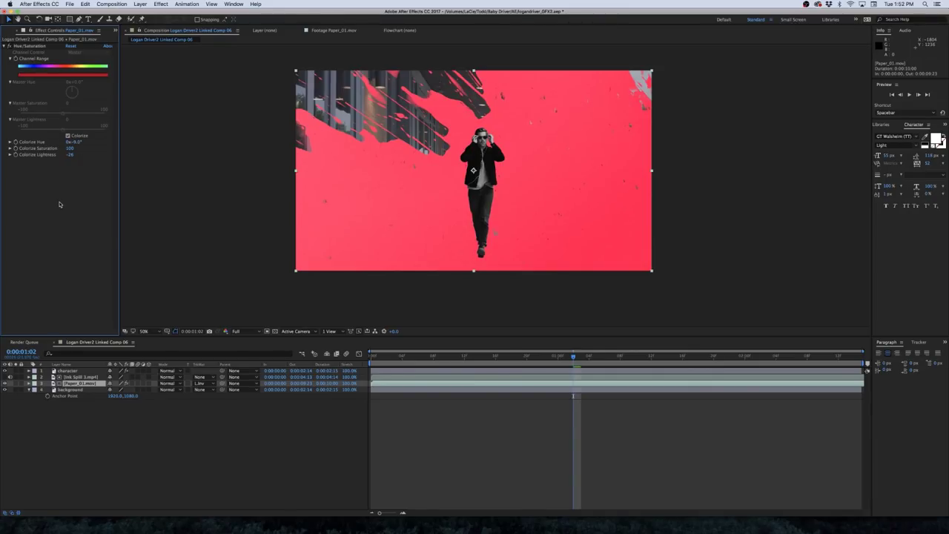
{"action": "key", "text": "space"}
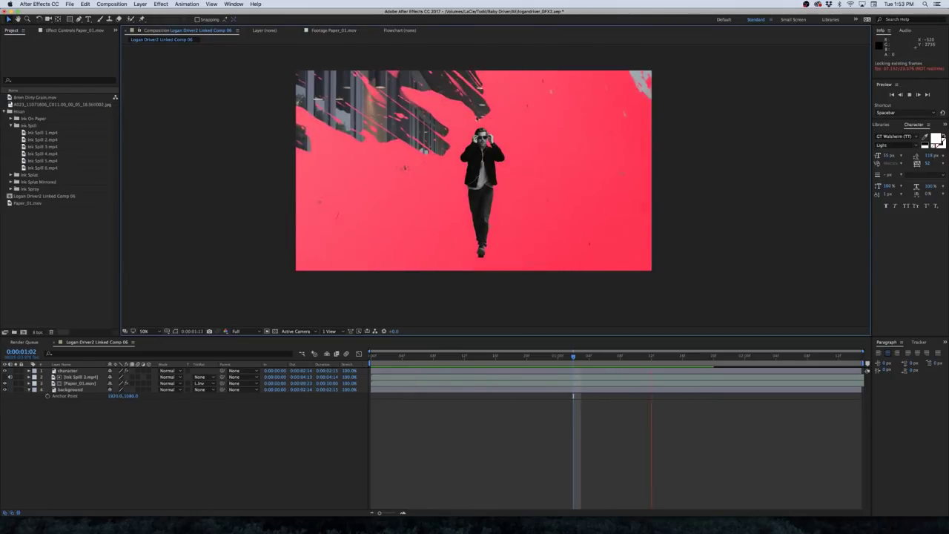
Put 8mm Dirty Grain.mov on top of the timeline in Hard Light mode
{"action": "key", "text": "Home"}
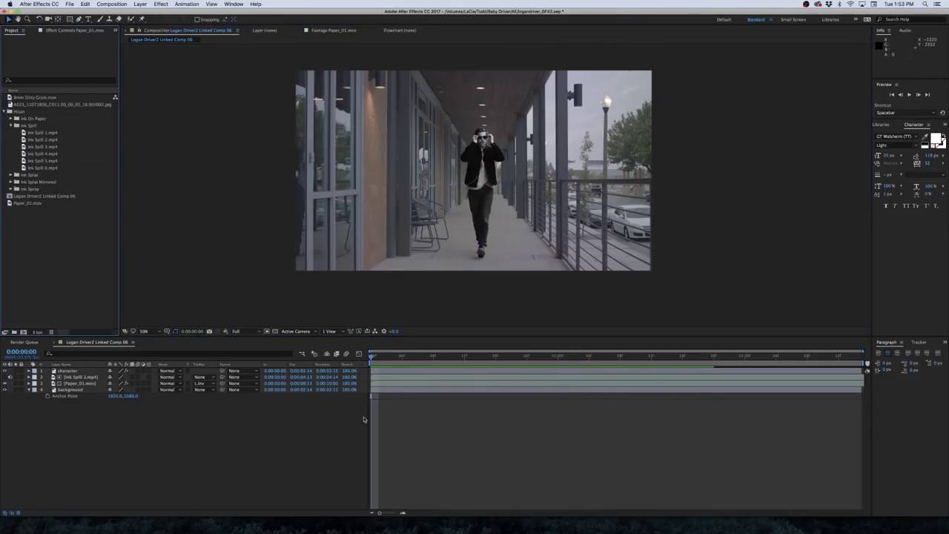
{"action": "left_click_drag", "start_coordinate": [31, 99], "coordinate": [65, 377]}
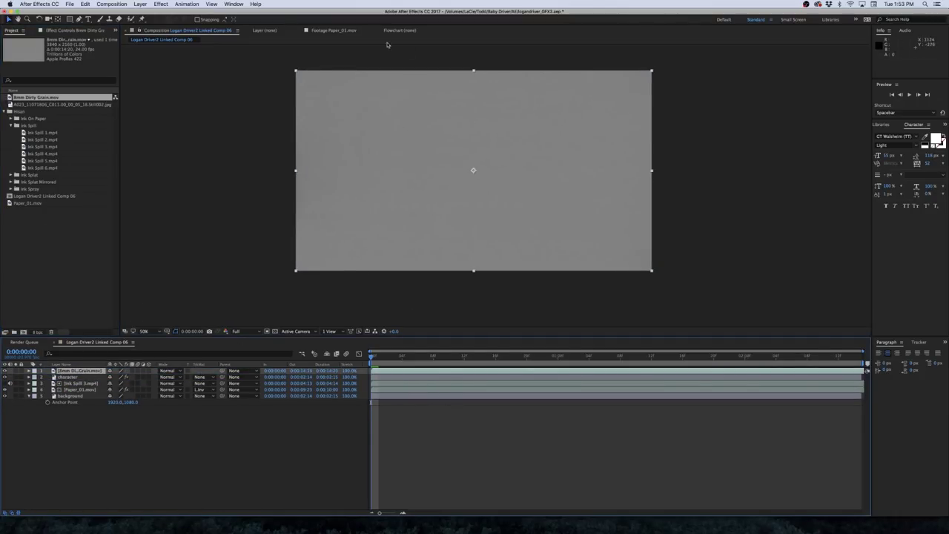
{"action": "left_click", "coordinate": [172, 370]}
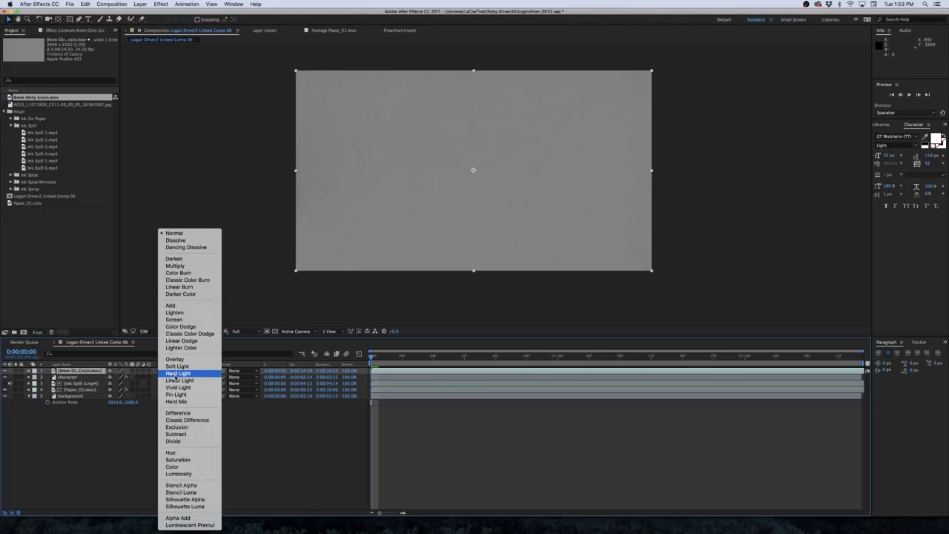
{"action": "left_click", "coordinate": [177, 375]}
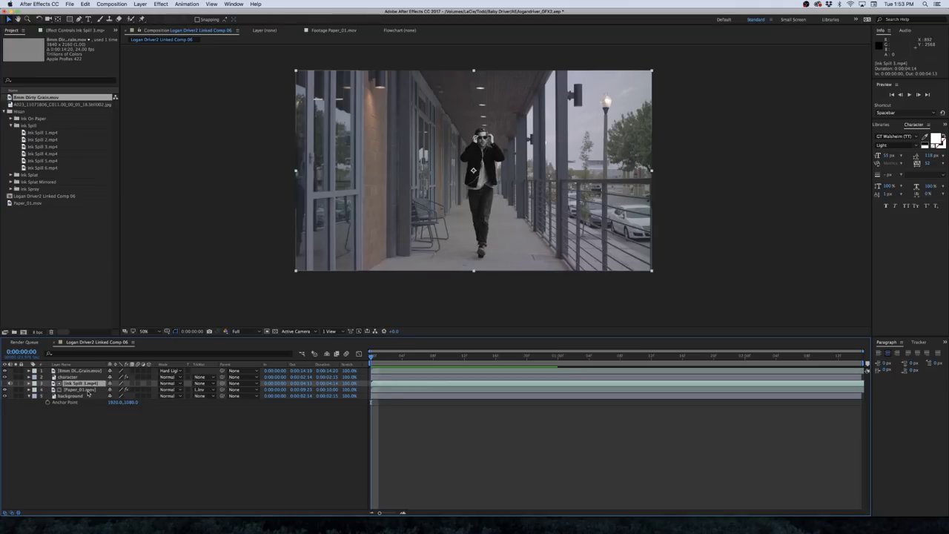
{"action": "left_click", "coordinate": [87, 391], "text": "shift"}
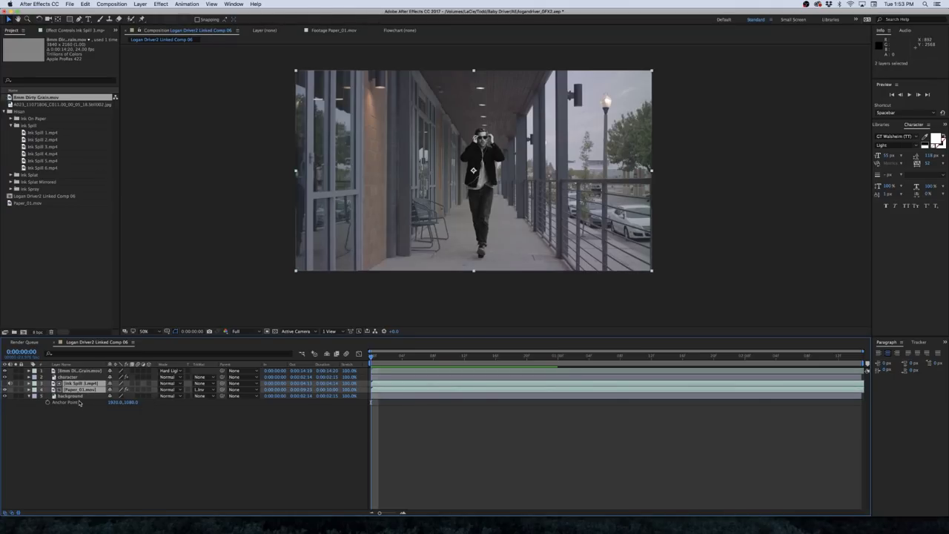
Duplicate the Ink Spill 3 and Paper_01.mov pair, then stretch, flip and delay the copy
{"action": "key", "text": "super+d"}
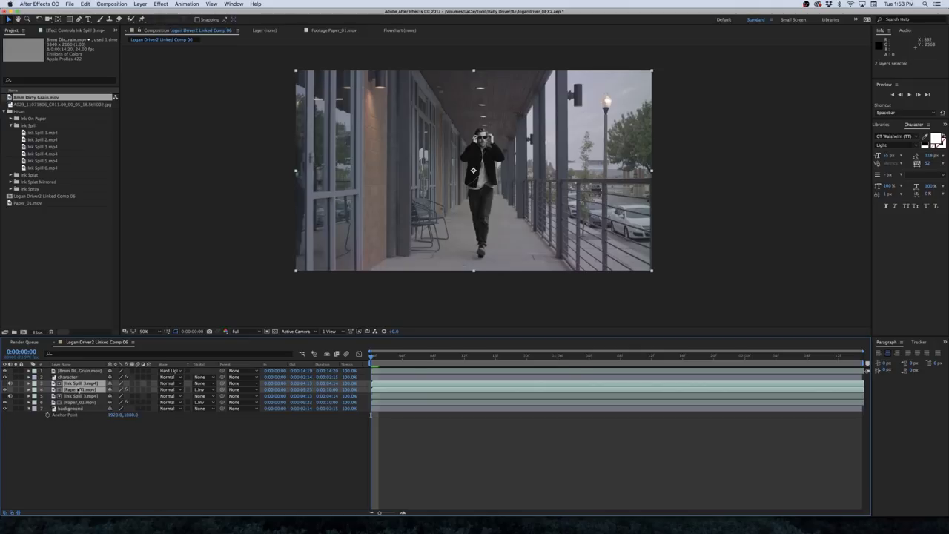
{"action": "left_click_drag", "start_coordinate": [82, 397], "coordinate": [82, 413]}
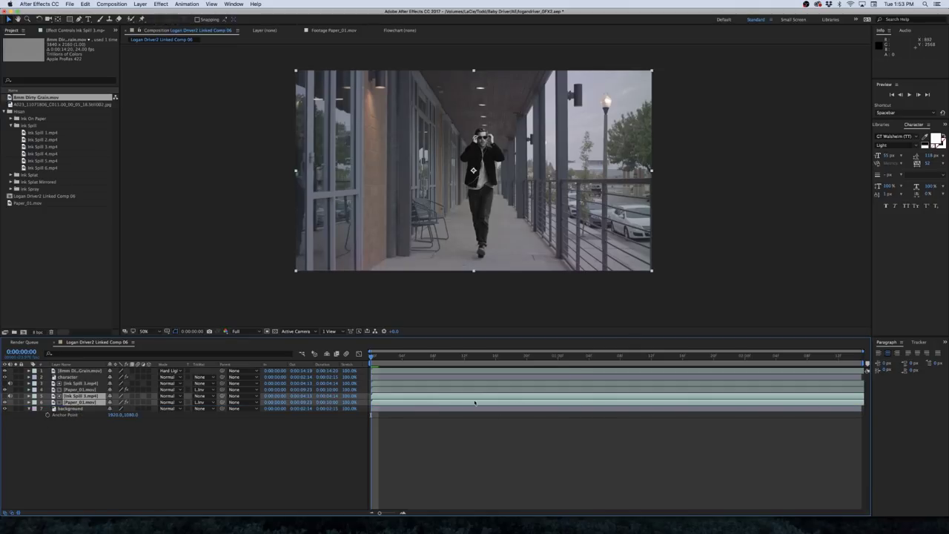
{"action": "left_click_drag", "start_coordinate": [471, 399], "coordinate": [453, 395]}
{"action": "left_click", "coordinate": [195, 474]}
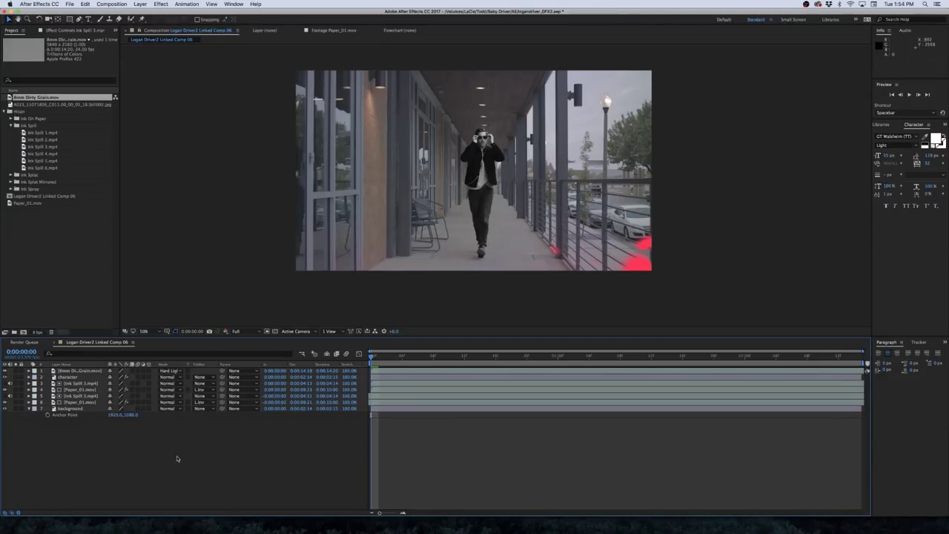
{"action": "left_click", "coordinate": [76, 396]}
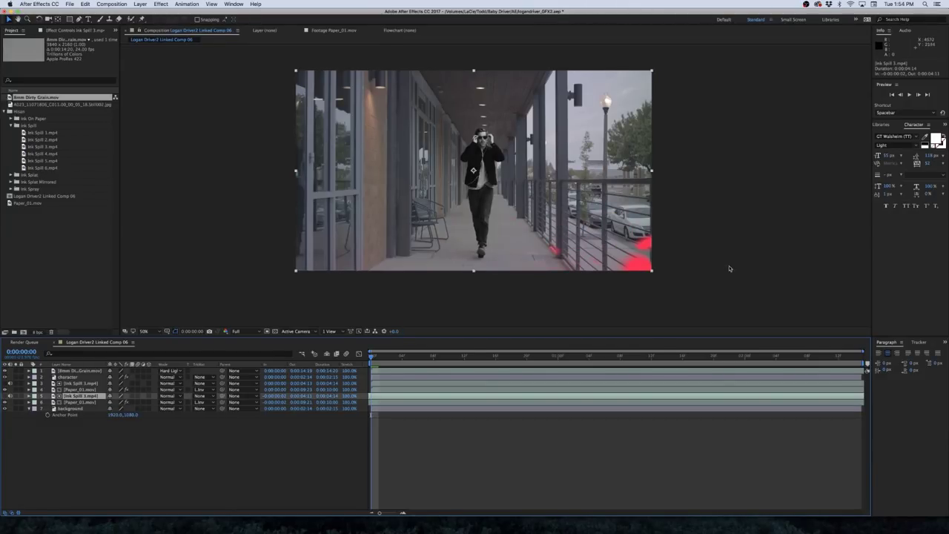
{"action": "left_click_drag", "start_coordinate": [652, 170], "coordinate": [294, 175]}
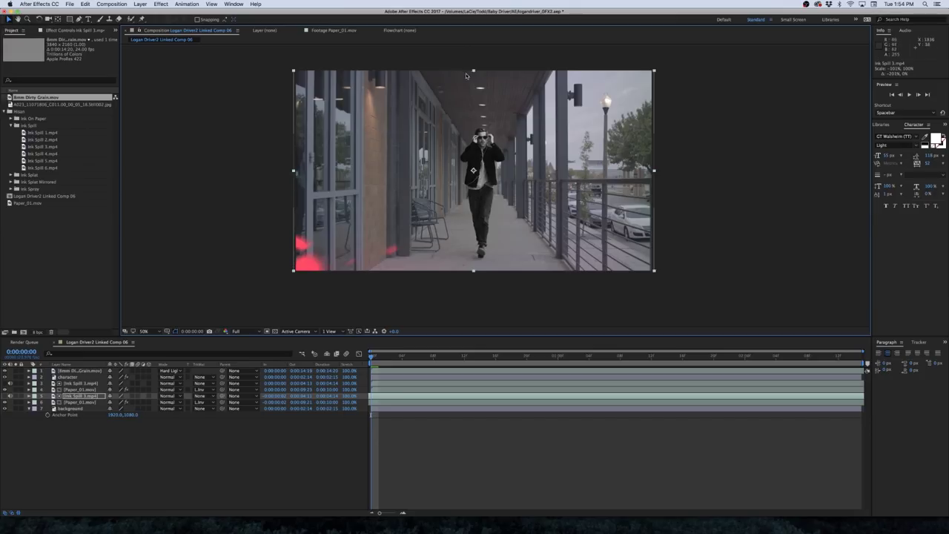
{"action": "left_click_drag", "start_coordinate": [473, 97], "coordinate": [474, 280]}
{"action": "left_click", "coordinate": [78, 402], "text": "shift"}
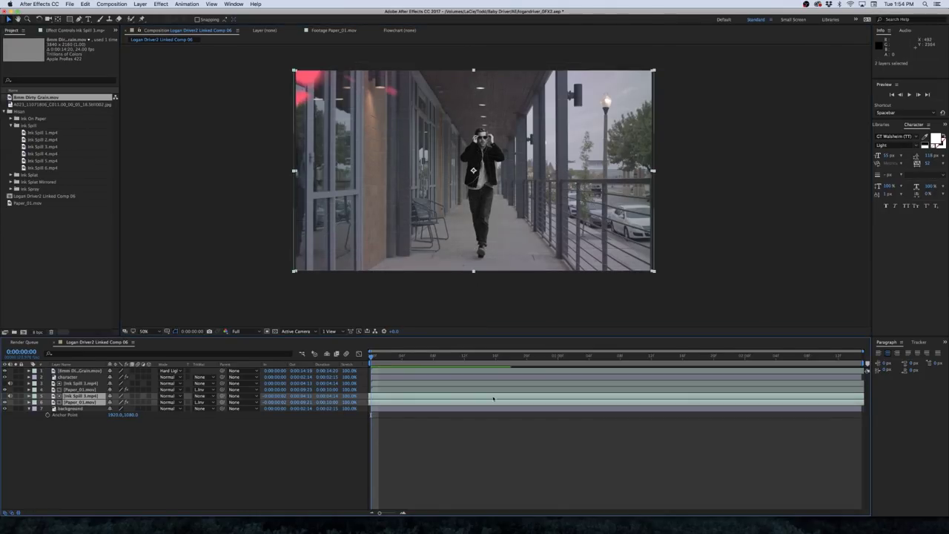
{"action": "left_click_drag", "start_coordinate": [448, 399], "coordinate": [481, 401]}
Preview the spill and park on frame 0:00:00:09 with Paper_01.mov selected
{"action": "left_click", "coordinate": [143, 504]}
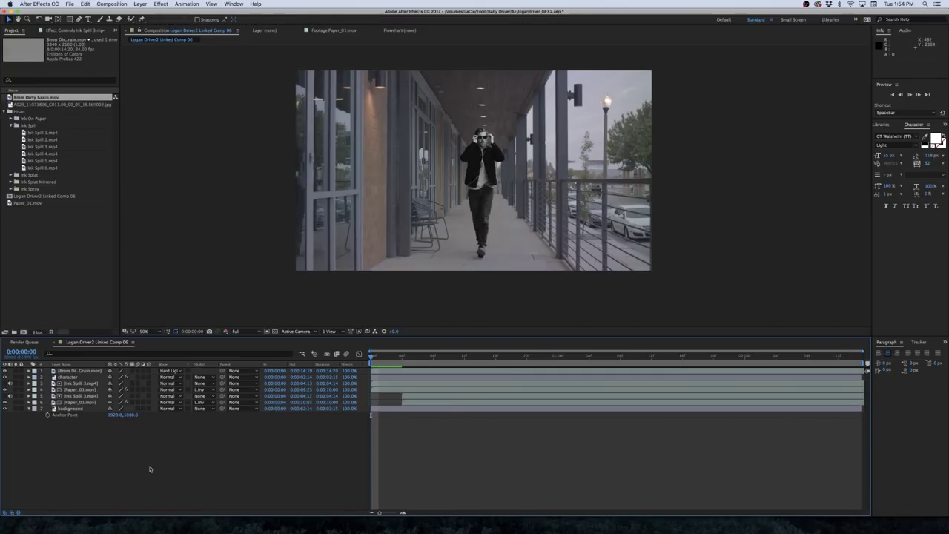
{"action": "key", "text": "space"}
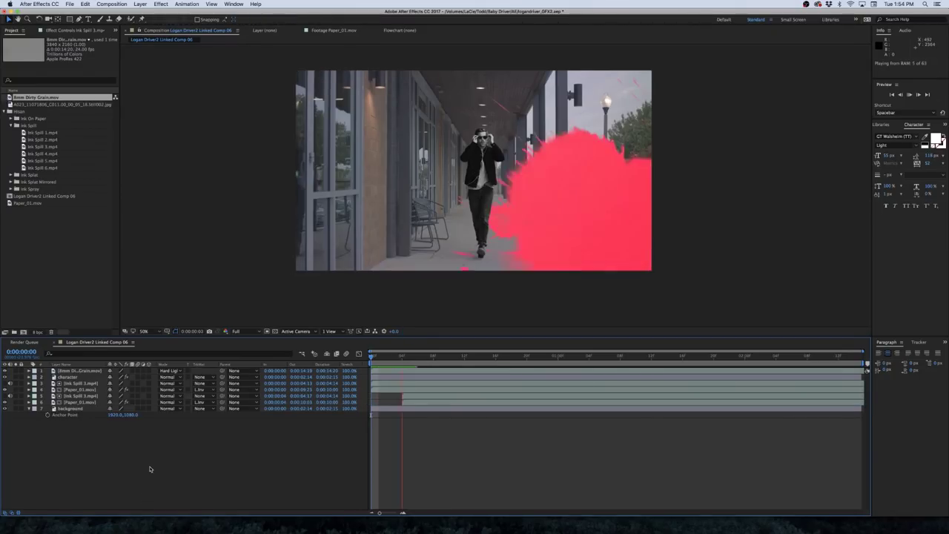
{"action": "left_click", "coordinate": [412, 402]}
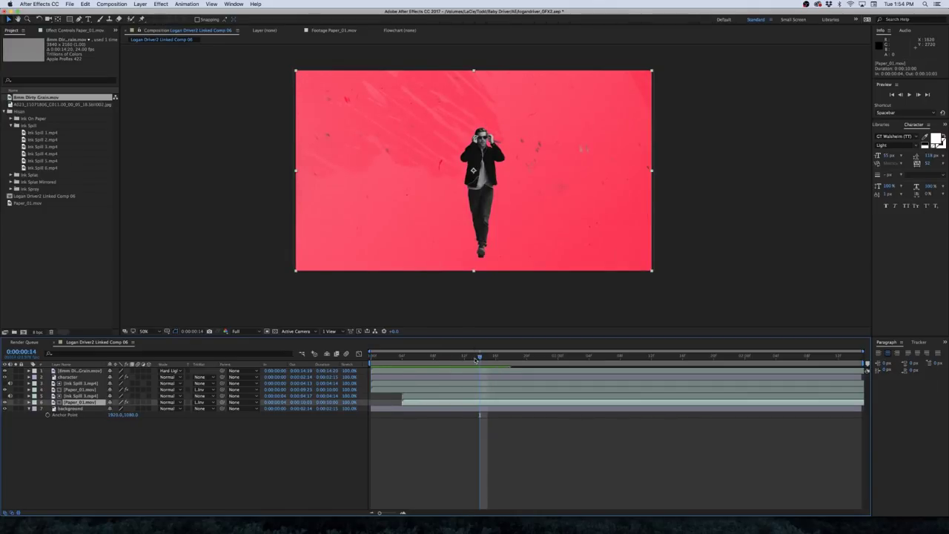
{"action": "mouse_move", "coordinate": [476, 358]}
{"action": "left_mouse_down"}
{"action": "mouse_move", "coordinate": [433, 351]}
{"action": "mouse_move", "coordinate": [435, 334]}
{"action": "left_mouse_up"}
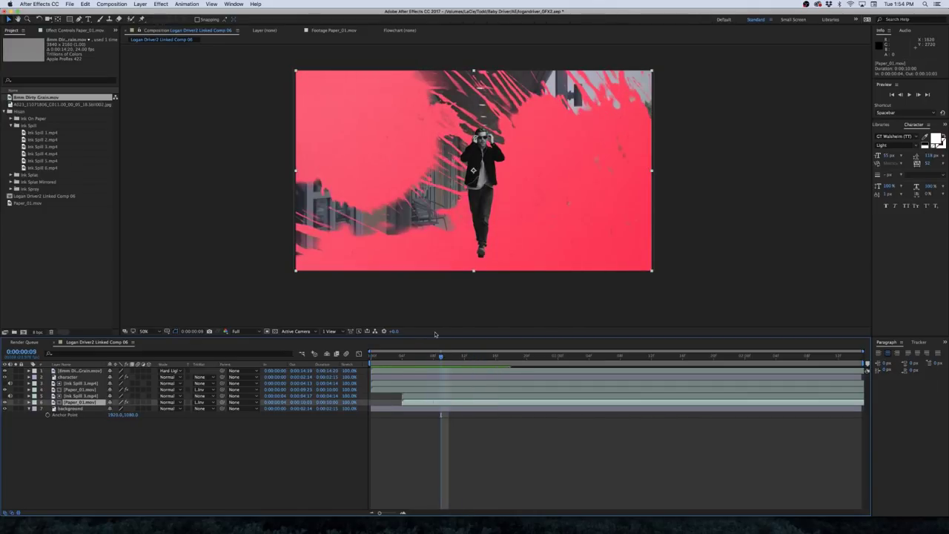
{"action": "left_click", "coordinate": [197, 466]}
{"action": "left_click", "coordinate": [74, 395]}
{"action": "left_click", "coordinate": [74, 402]}
Colorize the second Paper_01.mov at hue 30°, saturation 81, lightness −15, then preview
{"action": "left_click", "coordinate": [83, 31]}
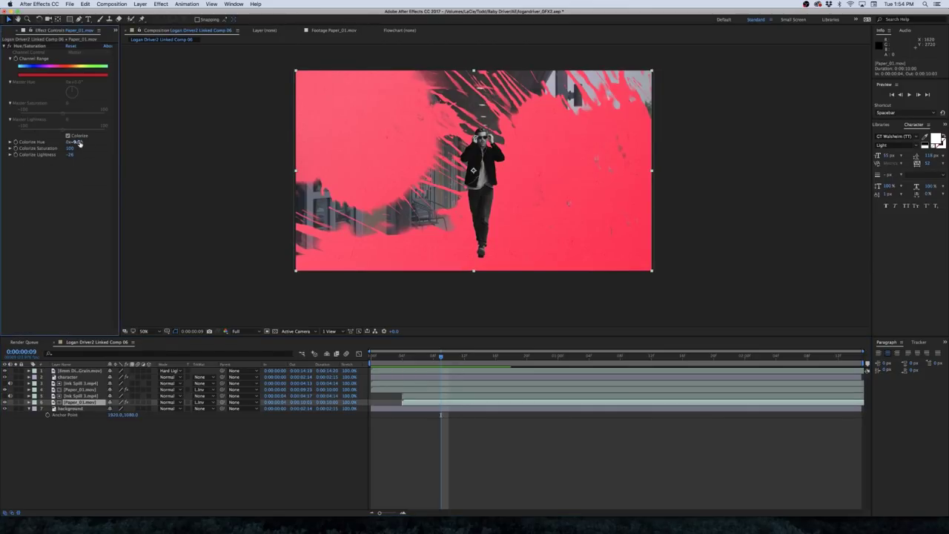
{"action": "left_click_drag", "start_coordinate": [79, 143], "coordinate": [92, 139]}
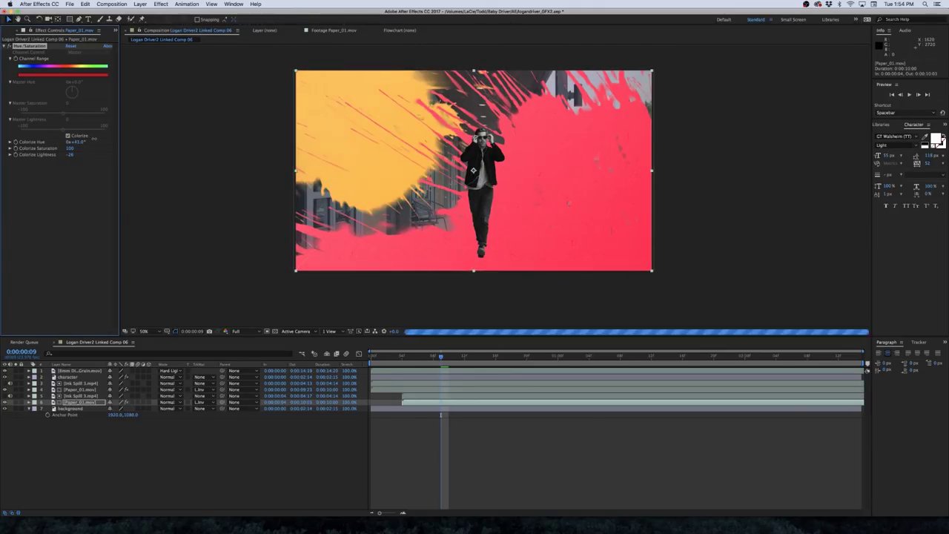
{"action": "left_click_drag", "start_coordinate": [92, 138], "coordinate": [66, 148]}
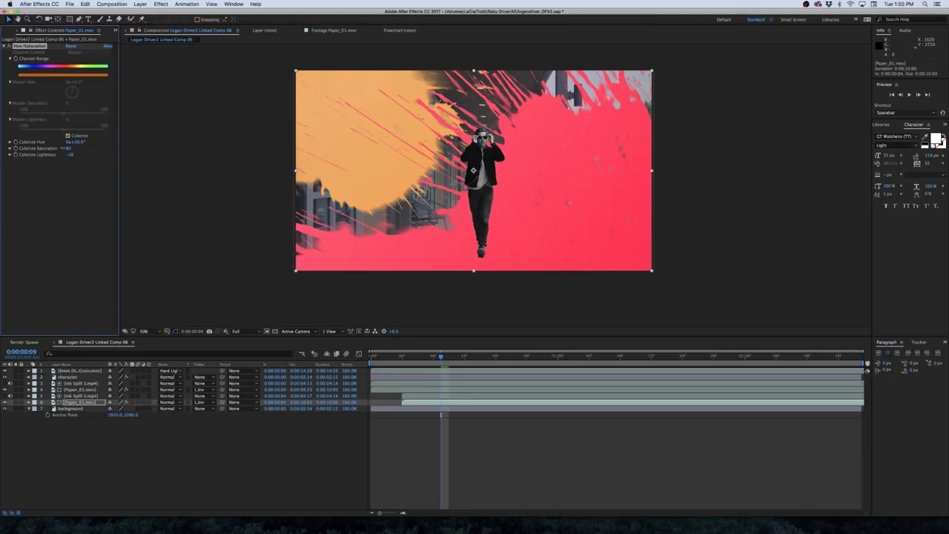
{"action": "left_click_drag", "start_coordinate": [70, 154], "coordinate": [76, 154]}
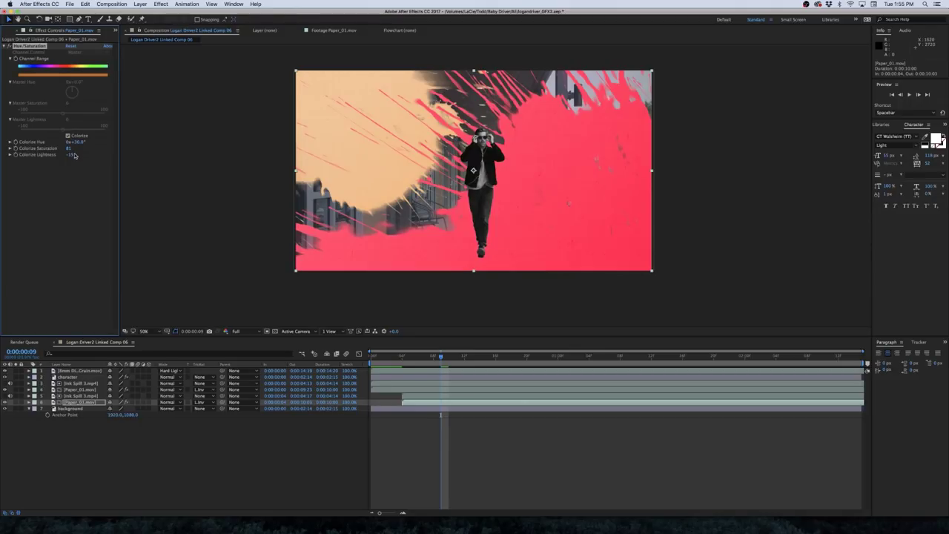
{"action": "key", "text": "space"}
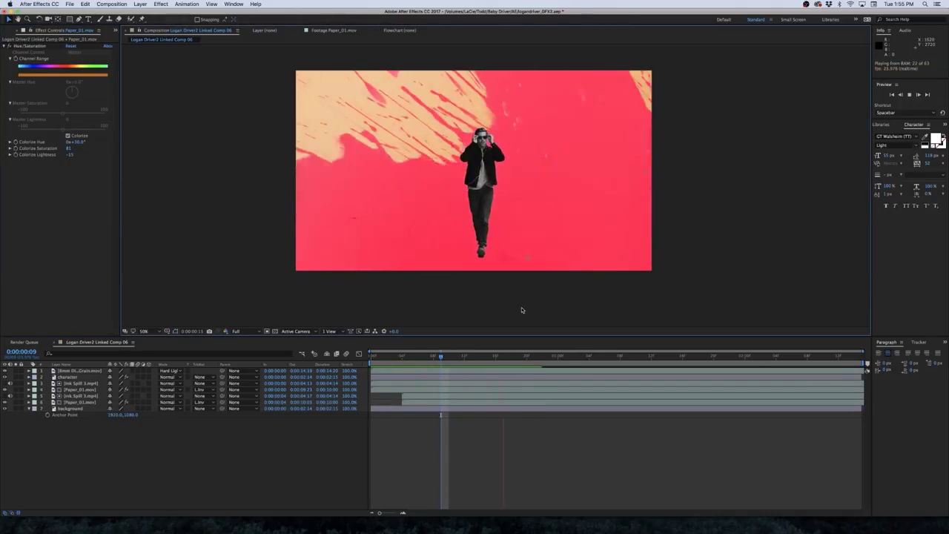
{"action": "left_click", "coordinate": [77, 388]}
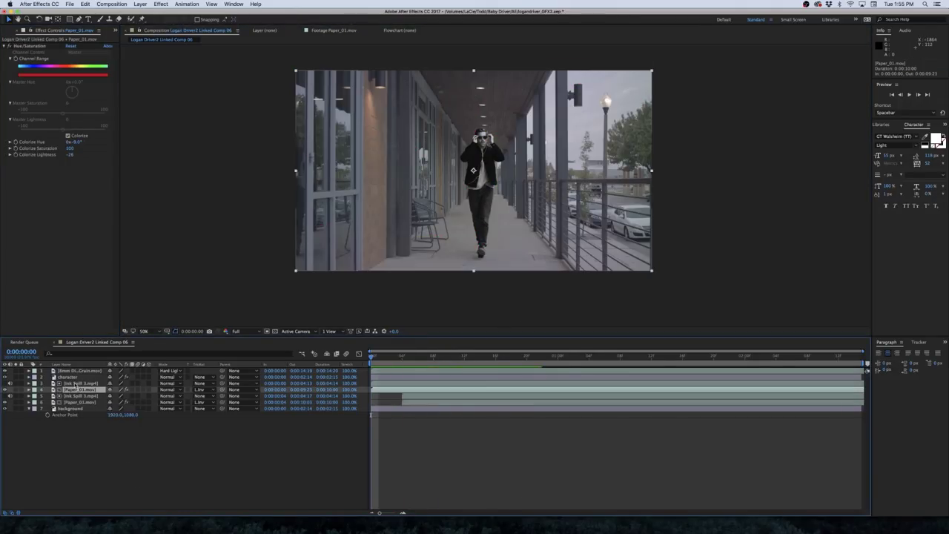
Duplicate the Ink Spill 3.mp4 and Paper_01.mov layer pair
{"action": "left_click", "coordinate": [84, 383], "text": "shift"}
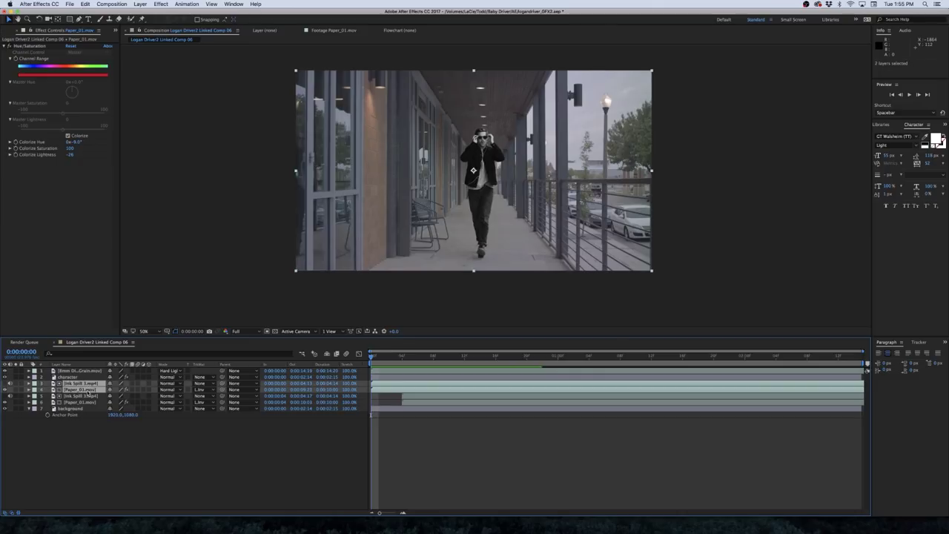
{"action": "key", "text": "super+d"}
{"action": "left_click", "coordinate": [62, 234]}
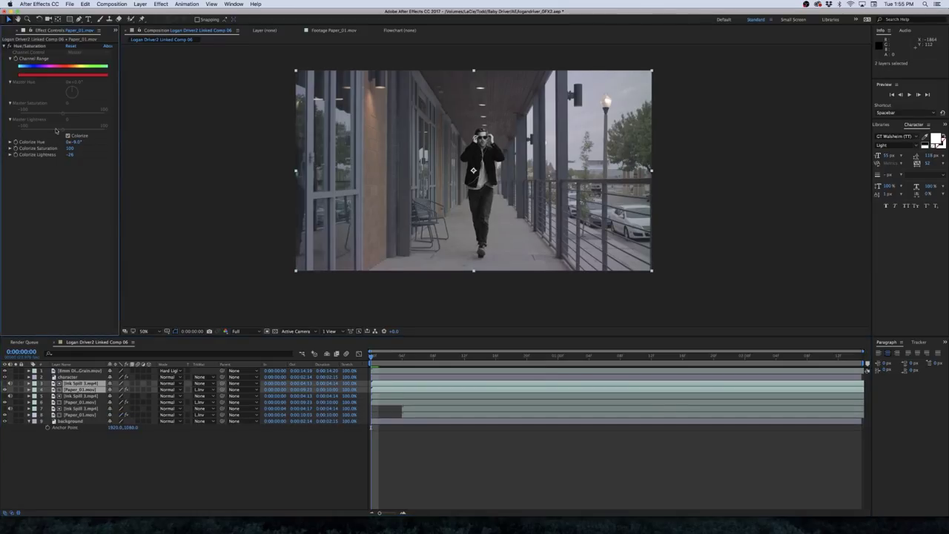
Swap the copied ink layer's footage for Ink Splat 6.mp4 from the Ink Splat folder
{"action": "left_click", "coordinate": [10, 32]}
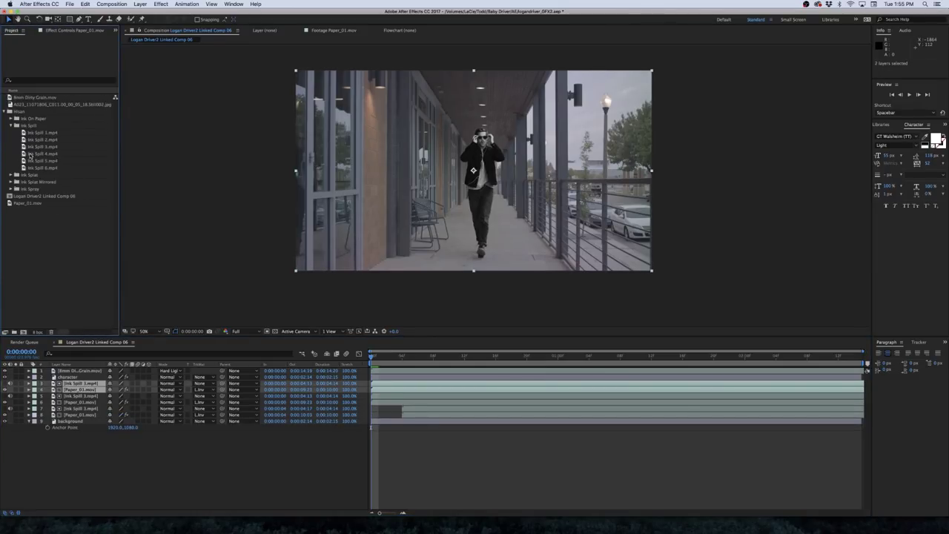
{"action": "left_click", "coordinate": [11, 126]}
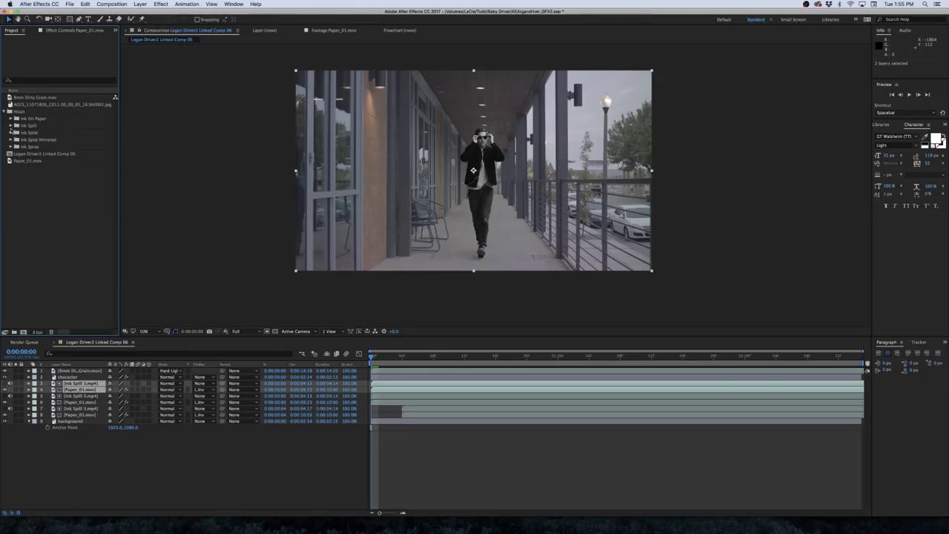
{"action": "left_click", "coordinate": [11, 132]}
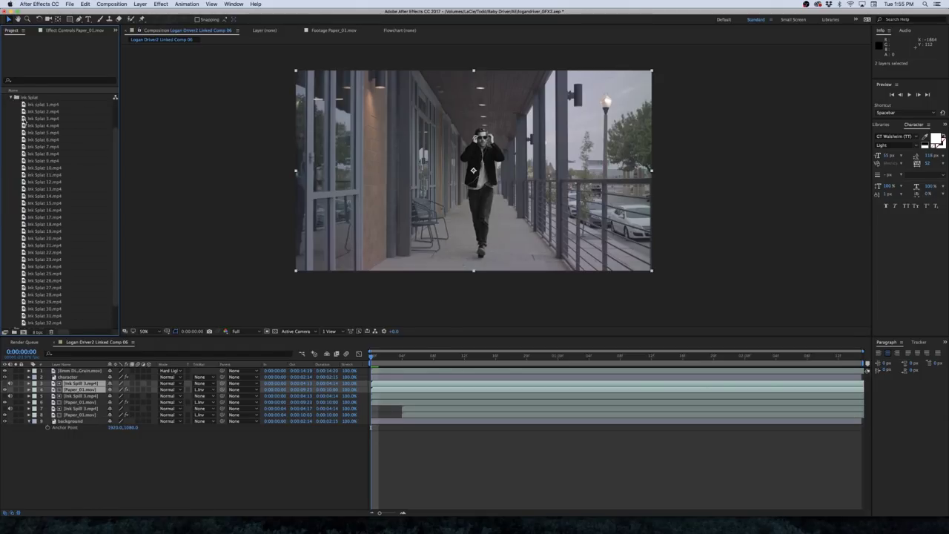
{"action": "double_click", "coordinate": [43, 139]}
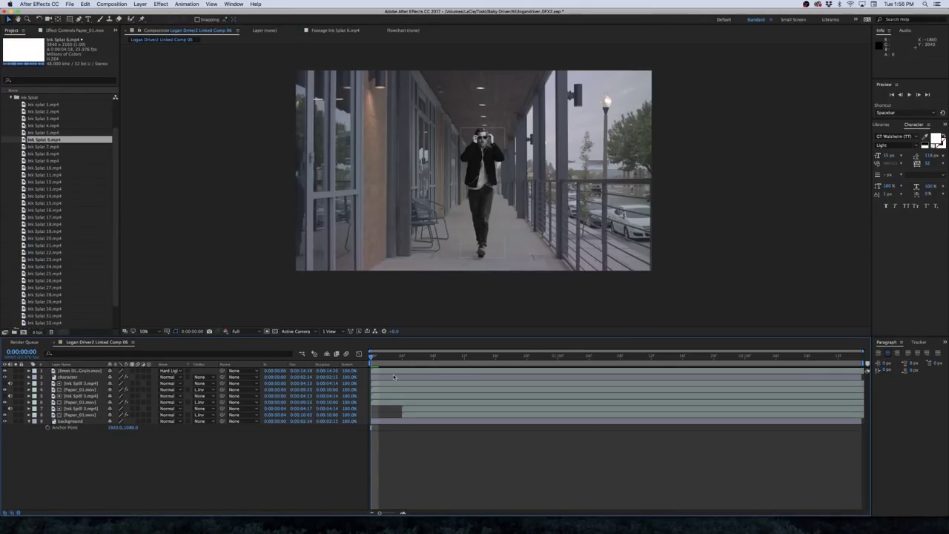
{"action": "left_click", "coordinate": [83, 389]}
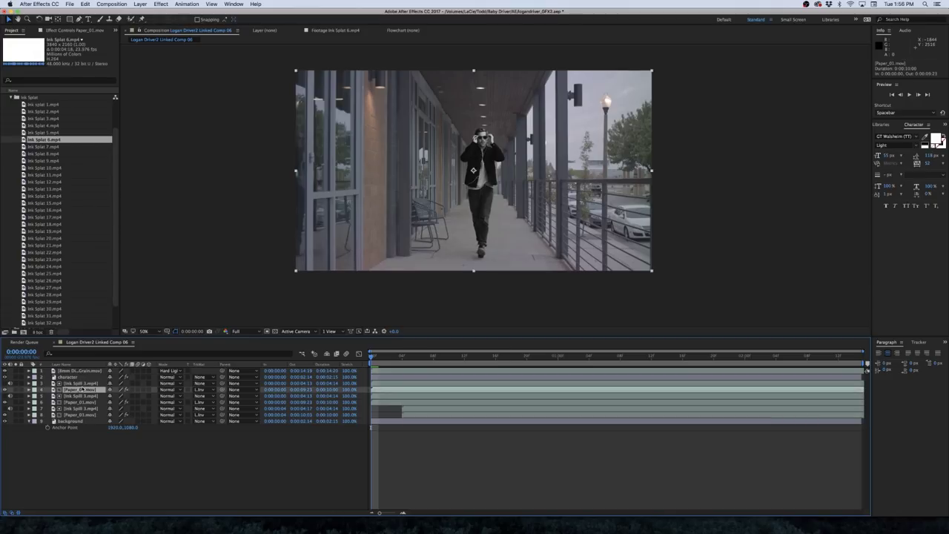
{"action": "left_click", "coordinate": [78, 384]}
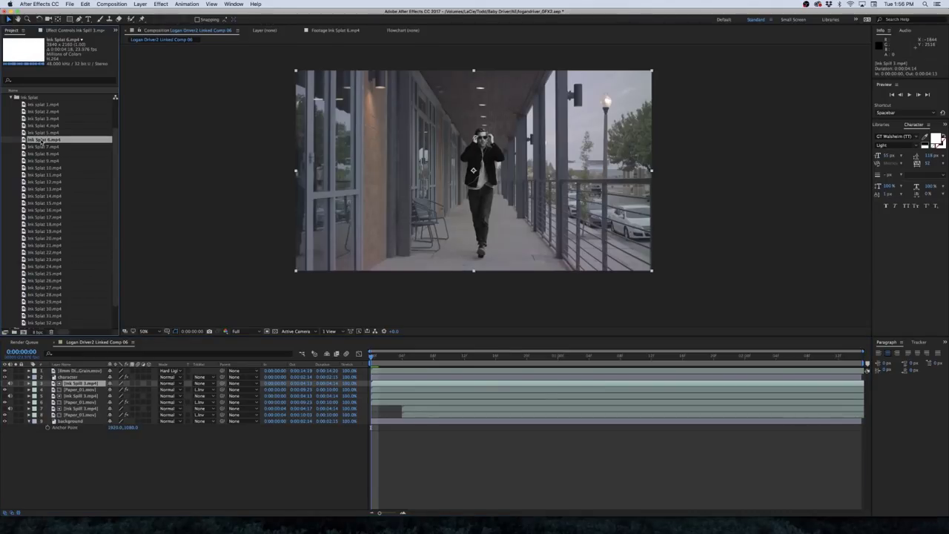
{"action": "left_click_drag", "start_coordinate": [39, 139], "coordinate": [83, 383]}
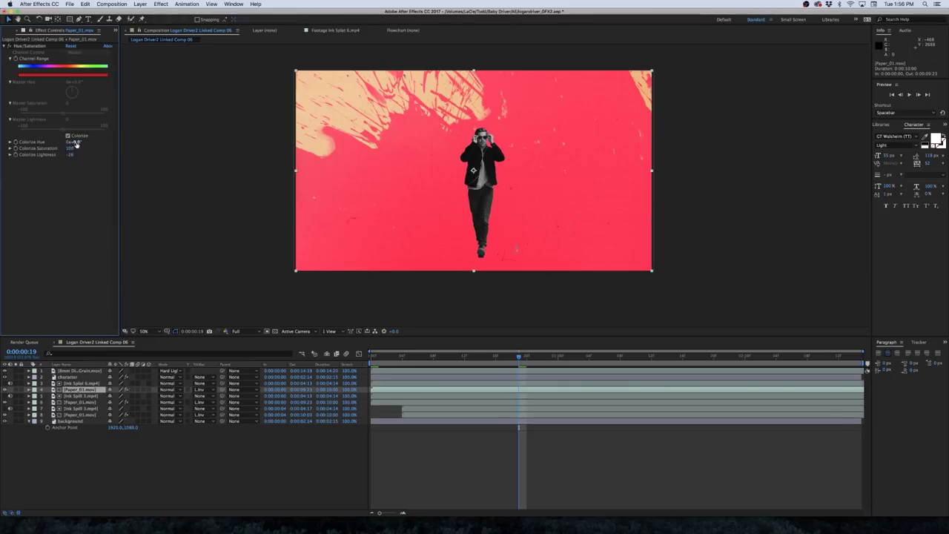
Tint the new paper to hue 26°, then enlarge Ink Splat 6.mp4 and shift it ~75 px left
{"action": "left_click_drag", "start_coordinate": [75, 144], "coordinate": [91, 142]}
{"action": "key", "text": "F2"}
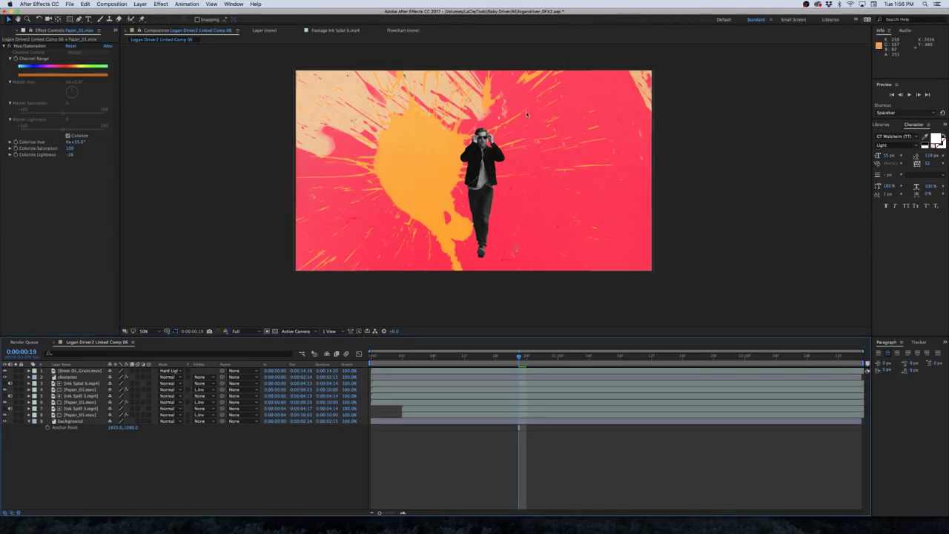
{"action": "left_click", "coordinate": [81, 383]}
{"action": "mouse_move", "coordinate": [652, 171]}
{"action": "left_mouse_down"}
{"action": "mouse_move", "coordinate": [289, 162]}
{"action": "mouse_move", "coordinate": [299, 160]}
{"action": "mouse_move", "coordinate": [295, 276]}
{"action": "mouse_move", "coordinate": [235, 308]}
{"action": "left_mouse_up"}
{"action": "left_click_drag", "start_coordinate": [601, 212], "coordinate": [542, 211]}
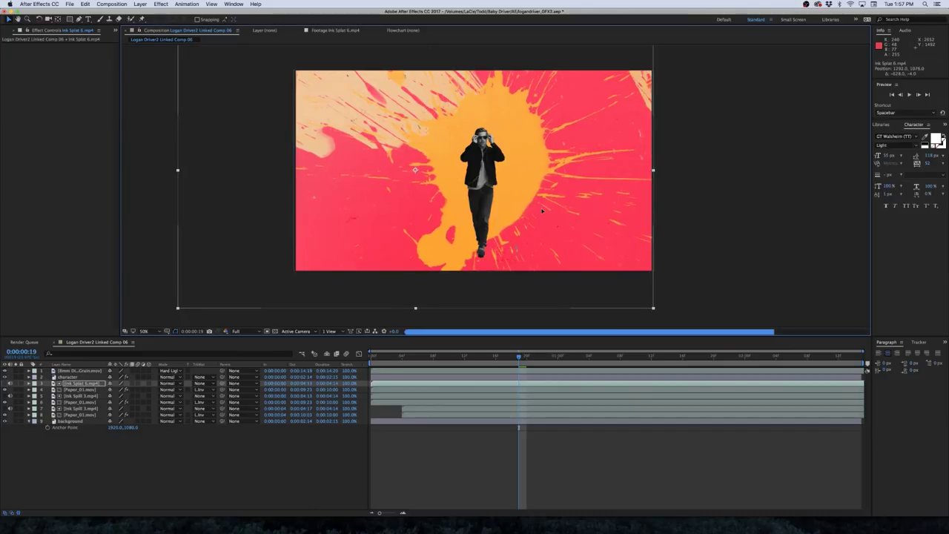
{"action": "key", "text": "space"}
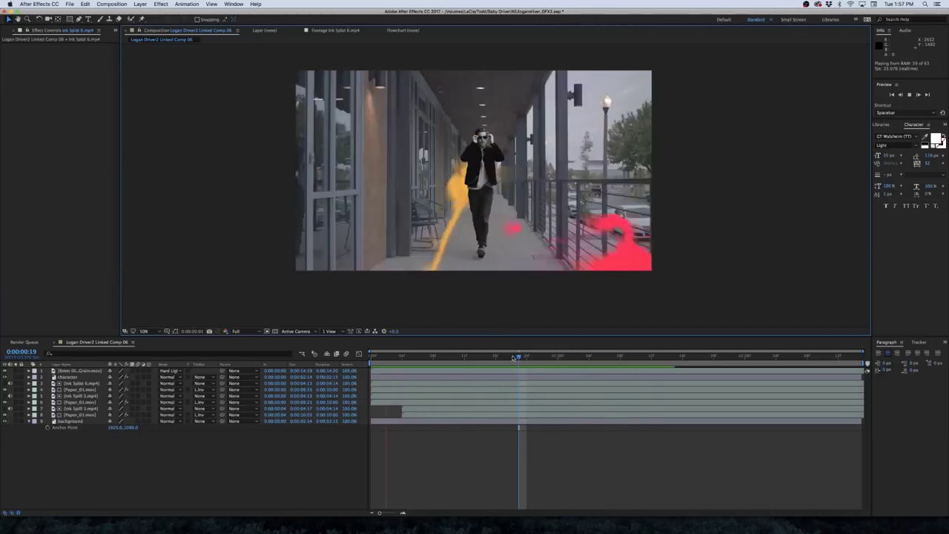
Trim the Ink Splat 6.mp4 layer to end at frame 17 and apply Freeze On Last Frame
{"action": "mouse_move", "coordinate": [516, 357]}
{"action": "left_mouse_down"}
{"action": "mouse_move", "coordinate": [356, 356]}
{"action": "mouse_move", "coordinate": [504, 376]}
{"action": "left_mouse_up"}
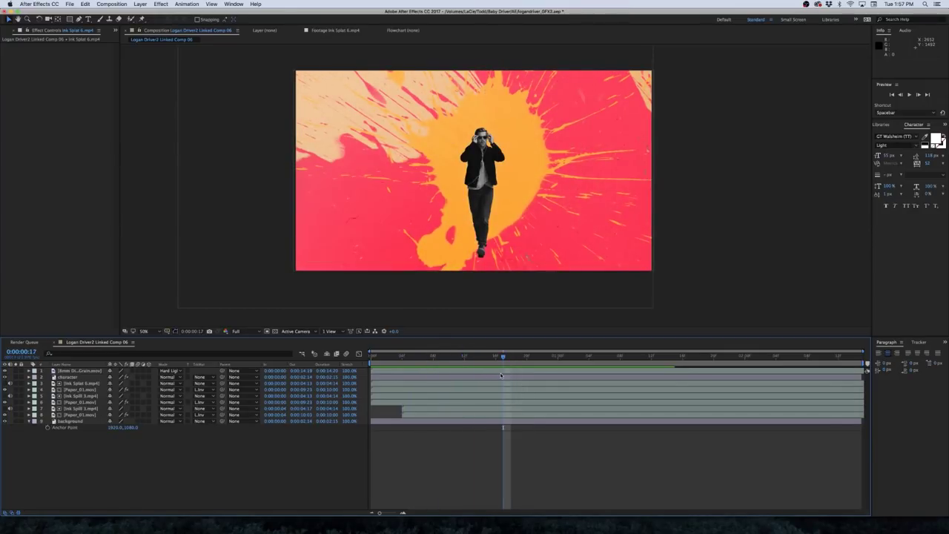
{"action": "left_click", "coordinate": [82, 385]}
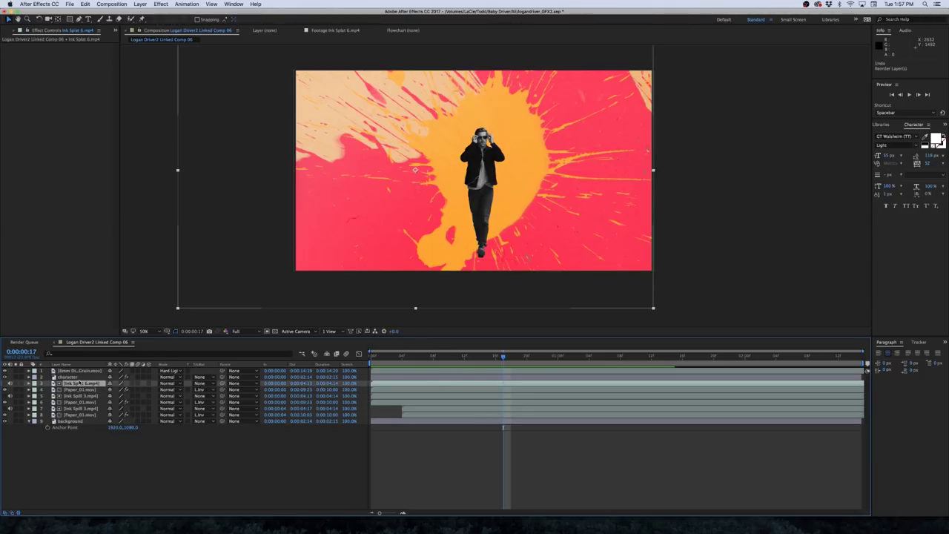
{"action": "key", "text": "alt+bracketright"}
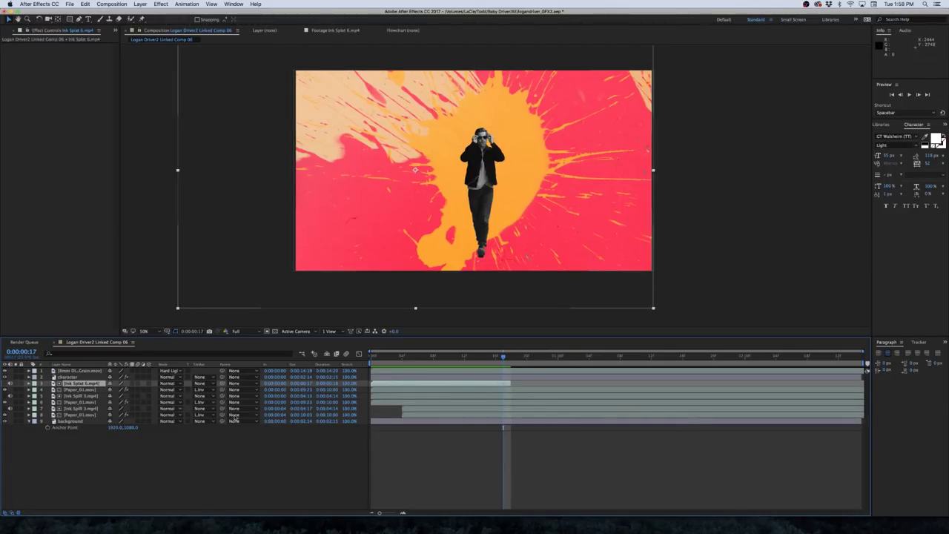
{"action": "left_click", "coordinate": [141, 5]}
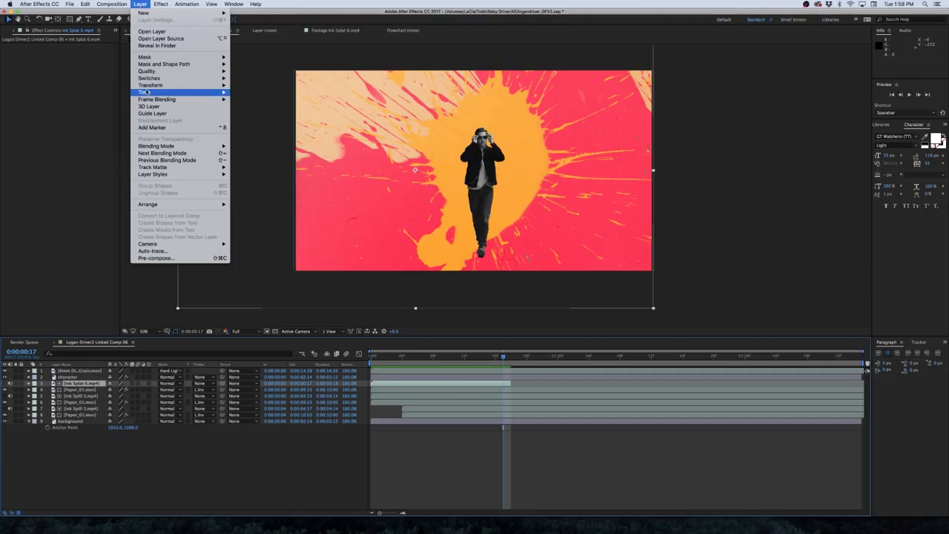
{"action": "mouse_move", "coordinate": [147, 93]}
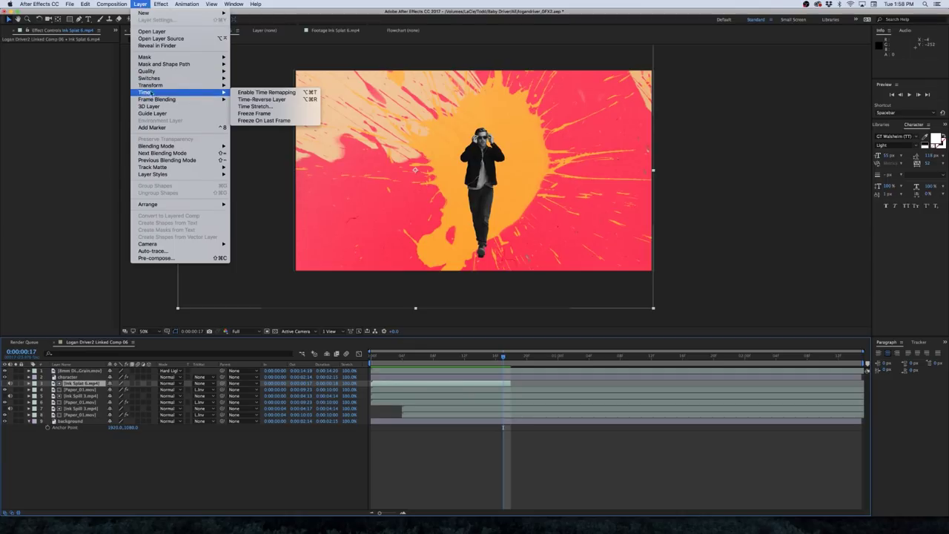
{"action": "left_click", "coordinate": [266, 121]}
{"action": "key", "text": "ctrl+z"}
{"action": "key", "text": "Home"}
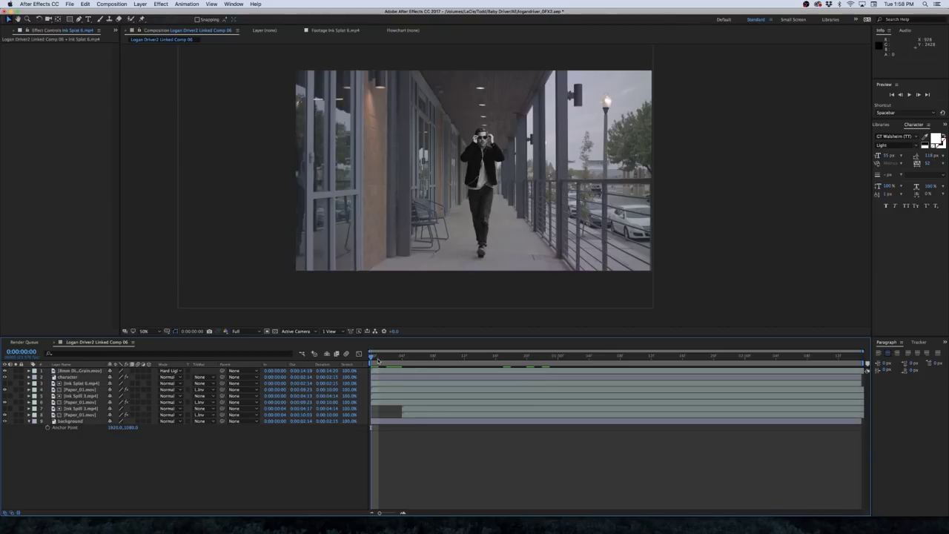
{"action": "left_click_drag", "start_coordinate": [378, 360], "coordinate": [502, 359]}
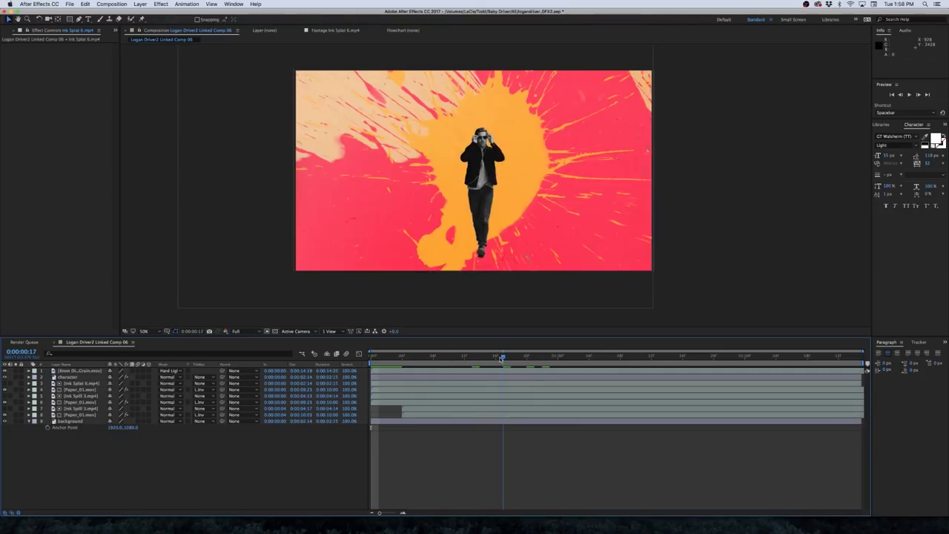
Keyframe the walking man's Scale from 100% at the start to 120% at the end, then preview
{"action": "key", "text": "Home"}
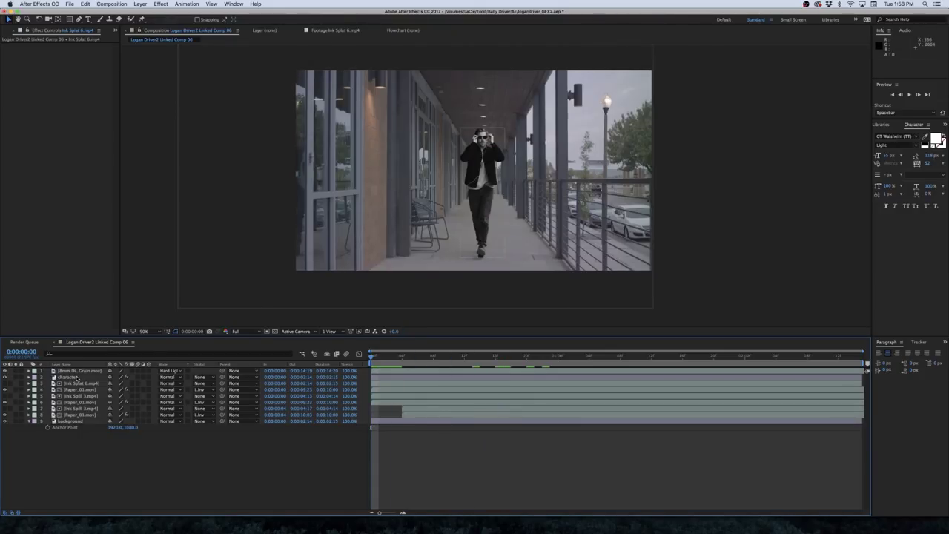
{"action": "left_click", "coordinate": [69, 377]}
{"action": "key", "text": "s"}
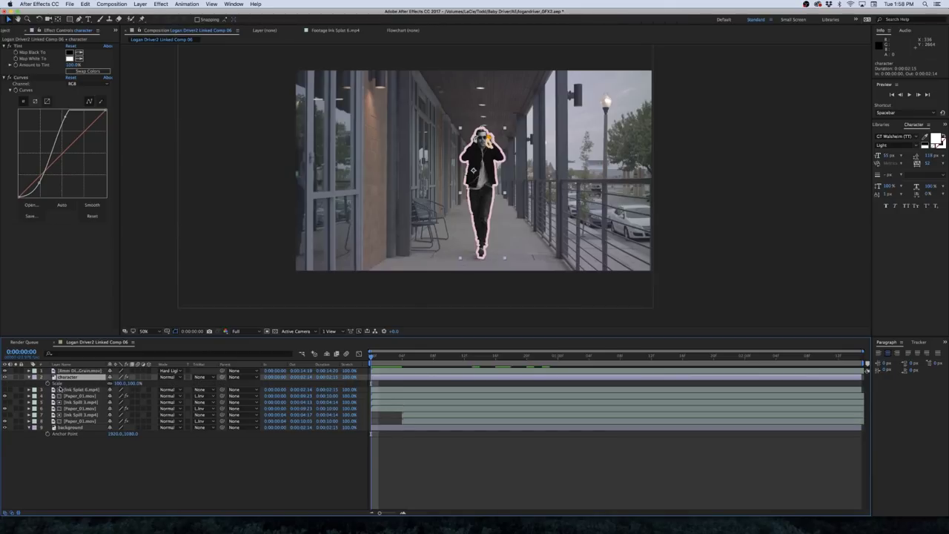
{"action": "left_click", "coordinate": [49, 383]}
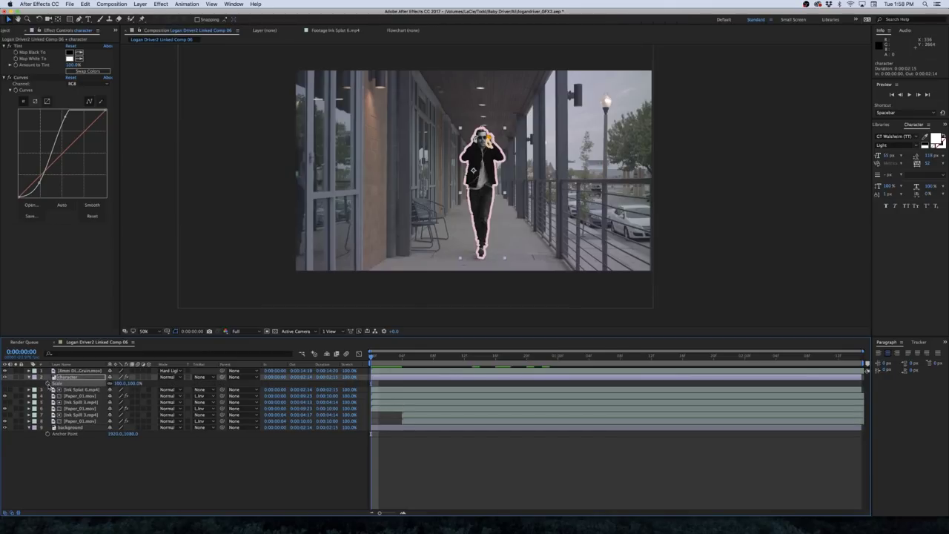
{"action": "left_click_drag", "start_coordinate": [372, 356], "coordinate": [854, 382]}
{"action": "left_click", "coordinate": [119, 382]}
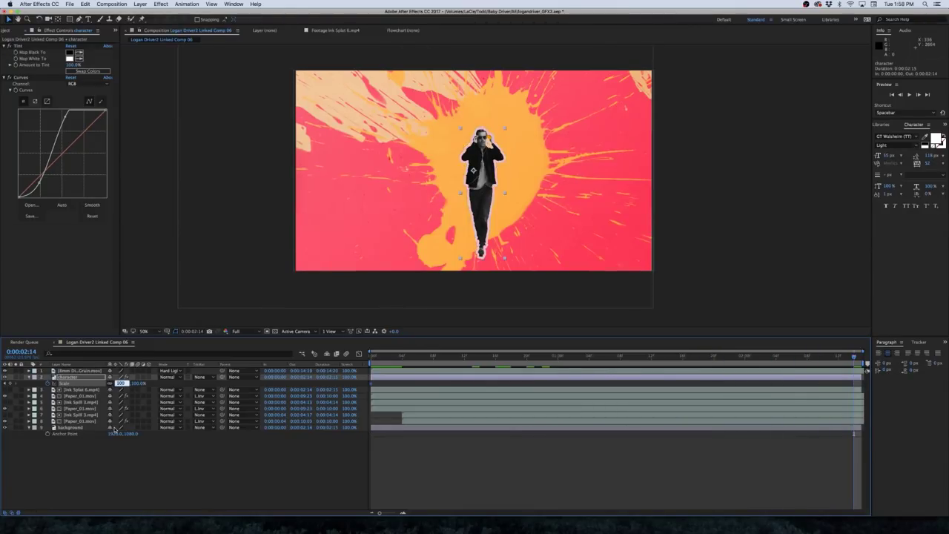
{"action": "type", "text": "110"}
{"action": "key", "text": "Return"}
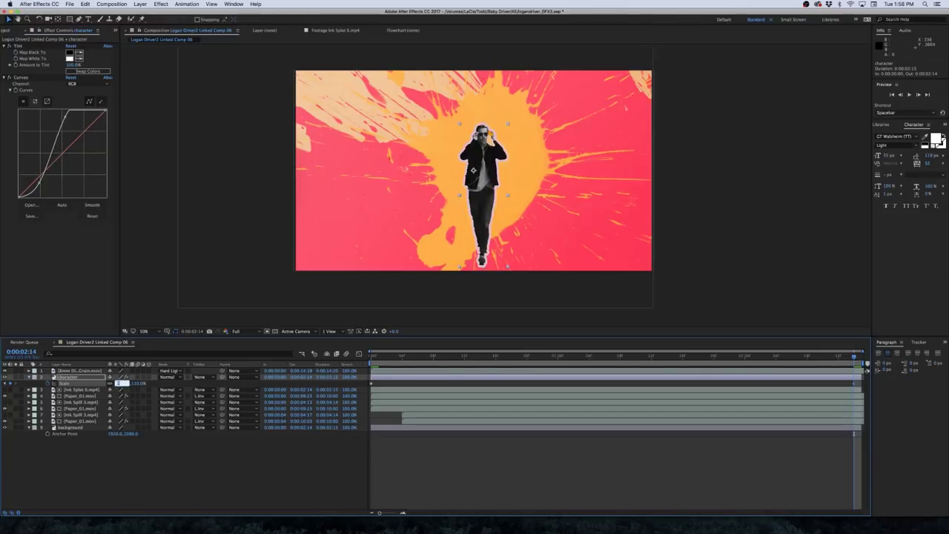
{"action": "key", "text": "Return"}
{"action": "key", "text": "space"}
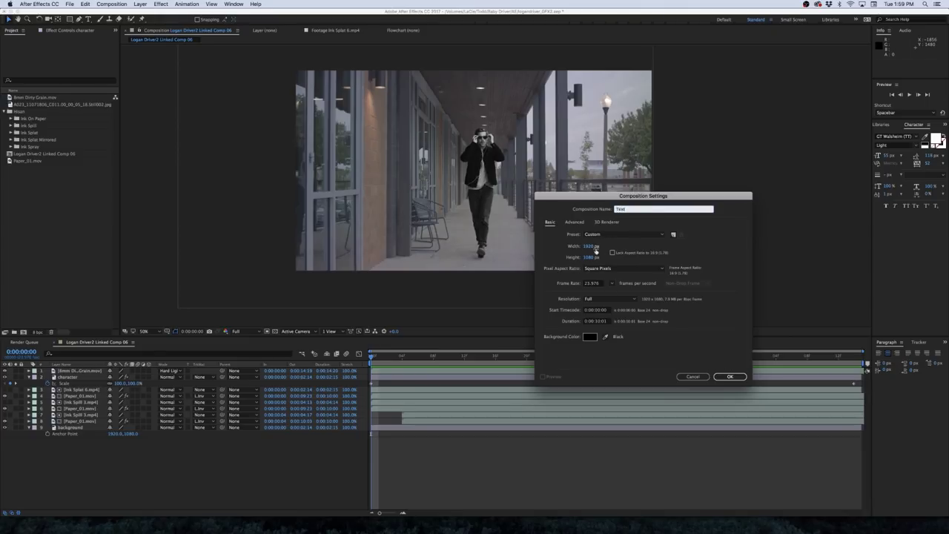
Create the 1920×1080 Text comp and draw a full-width rectangle bar filled dark grey
{"action": "left_click", "coordinate": [728, 375]}
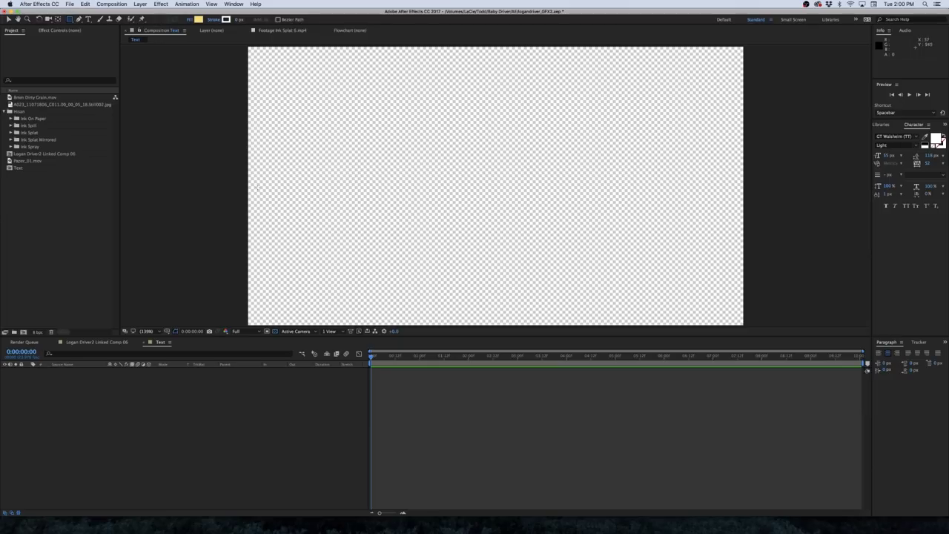
{"action": "left_click_drag", "start_coordinate": [249, 159], "coordinate": [740, 222]}
{"action": "left_click", "coordinate": [198, 20]}
{"action": "left_click_drag", "start_coordinate": [450, 281], "coordinate": [303, 378]}
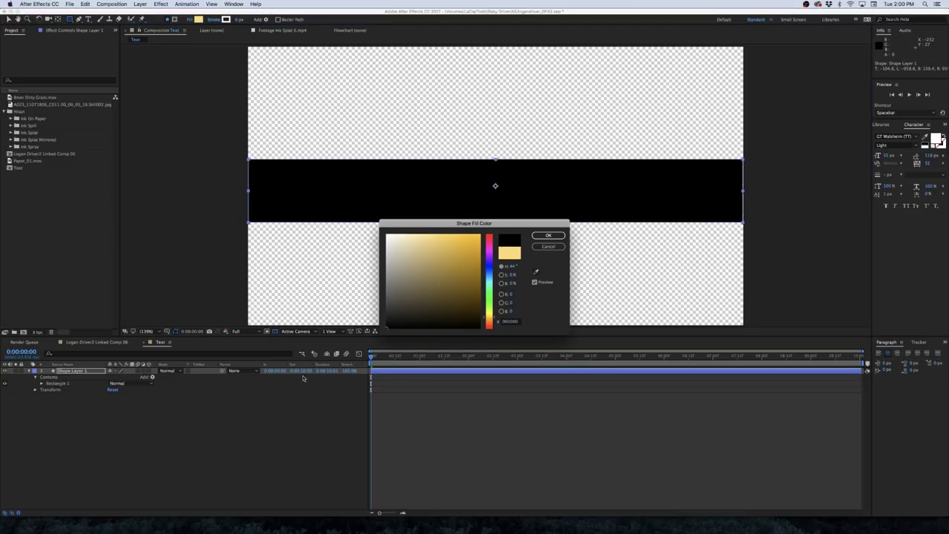
{"action": "left_click", "coordinate": [548, 236]}
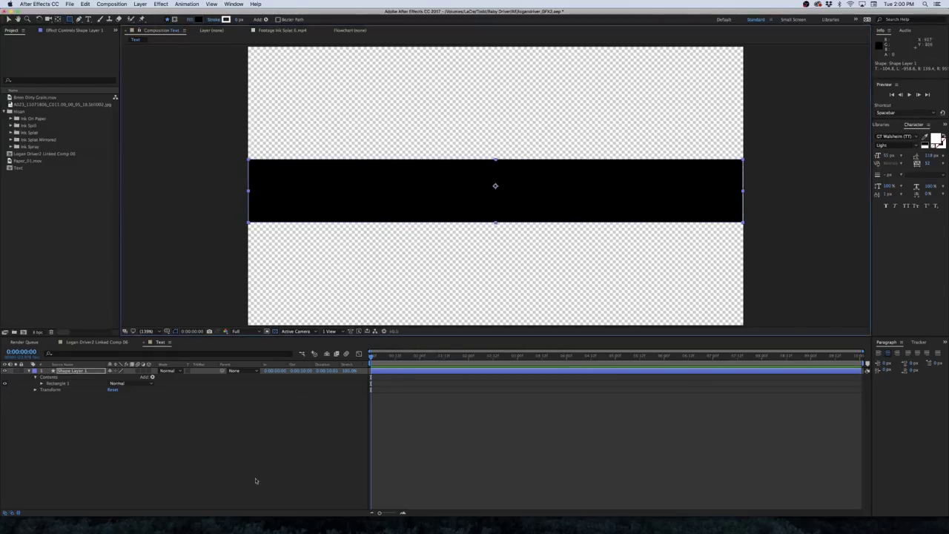
{"action": "left_click", "coordinate": [199, 20]}
{"action": "left_click_drag", "start_coordinate": [394, 311], "coordinate": [372, 311]}
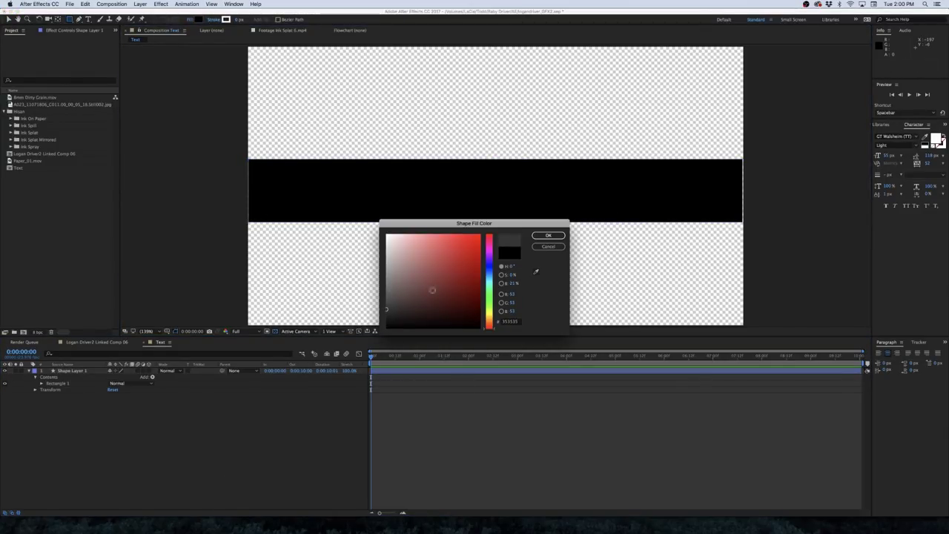
{"action": "left_click", "coordinate": [549, 236]}
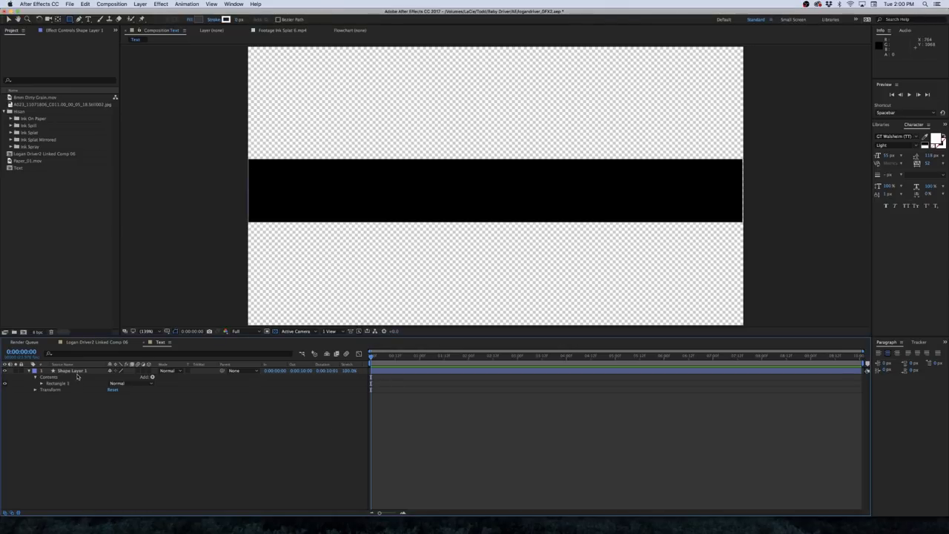
{"action": "left_click", "coordinate": [77, 377]}
{"action": "key", "text": "ctrl+t"}
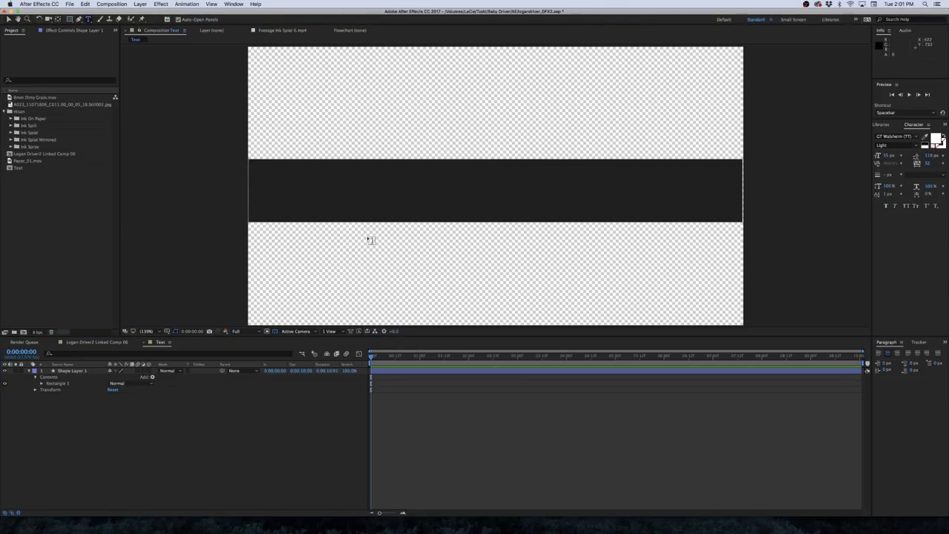
Type 'PREMIUMBEAT PRESENTS' on the bar in Black weight with fill colour FFC200
{"action": "left_click", "coordinate": [397, 183]}
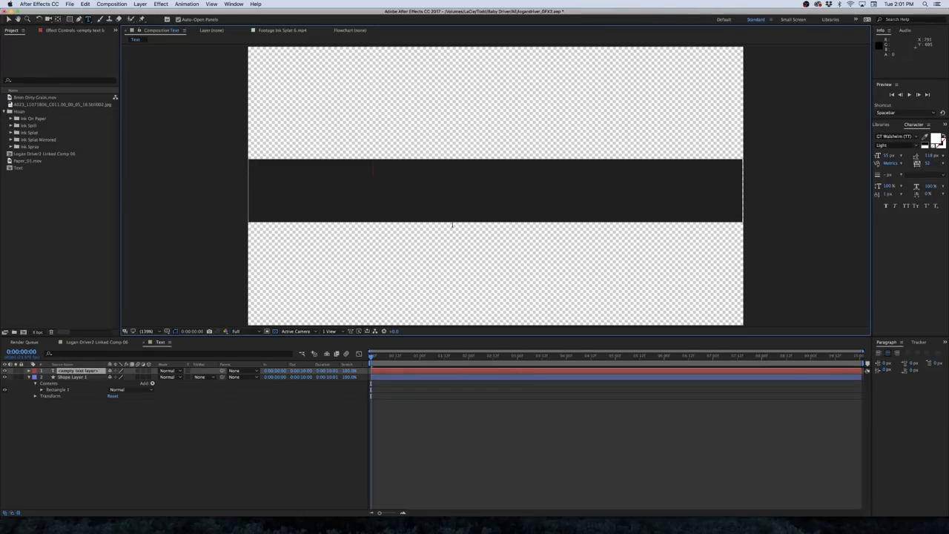
{"action": "type", "text": "PREMIUMBEA"}
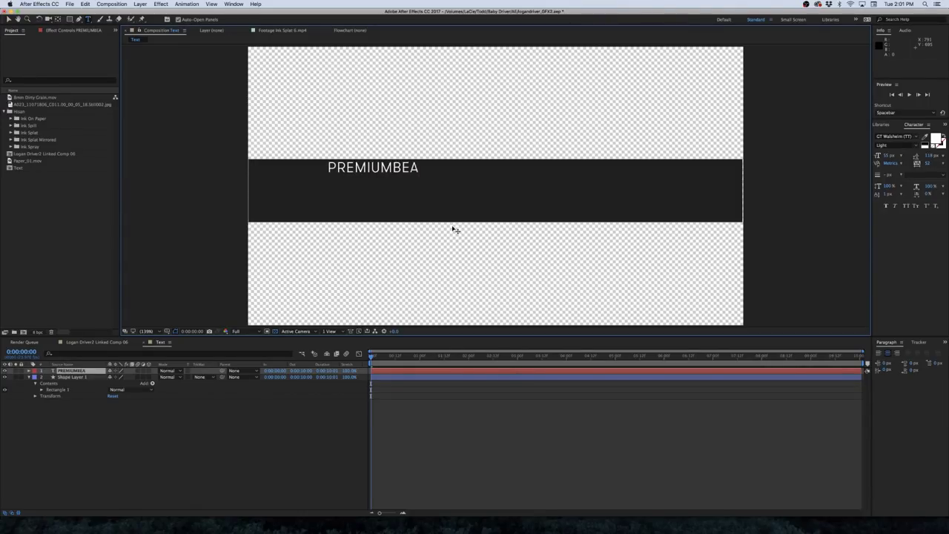
{"action": "type", "text": "T PRESE"}
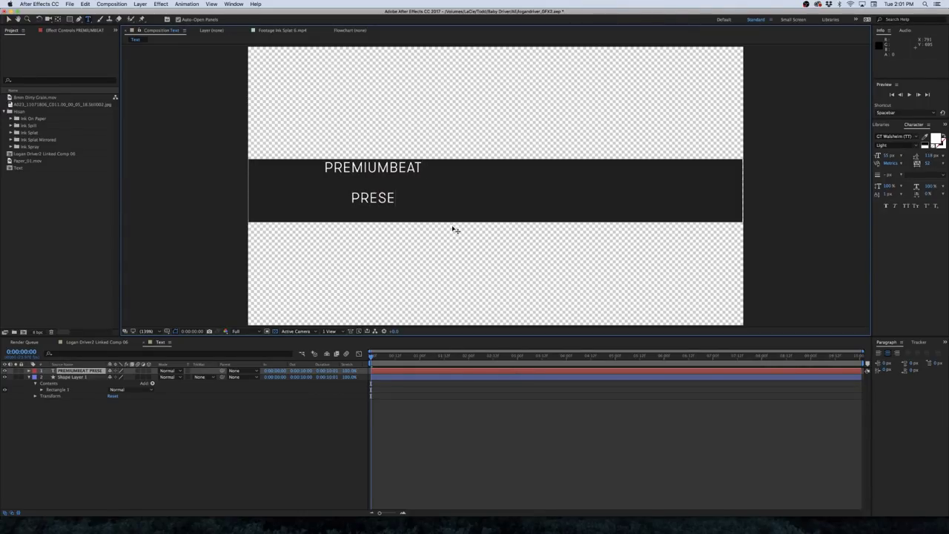
{"action": "type", "text": "NTS"}
{"action": "key", "text": "KP_Enter"}
{"action": "left_click", "coordinate": [896, 146]}
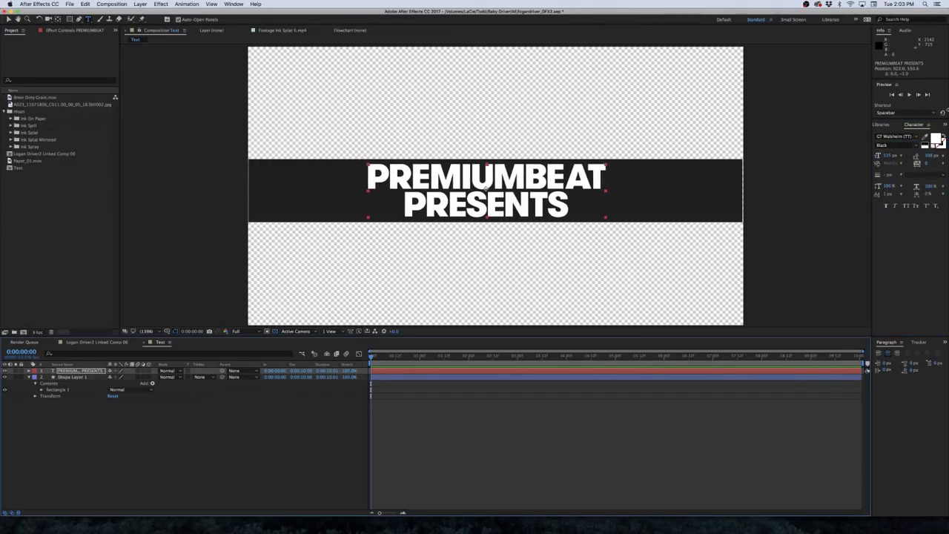
{"action": "left_click", "coordinate": [937, 141]}
{"action": "type", "text": "FFC200"}
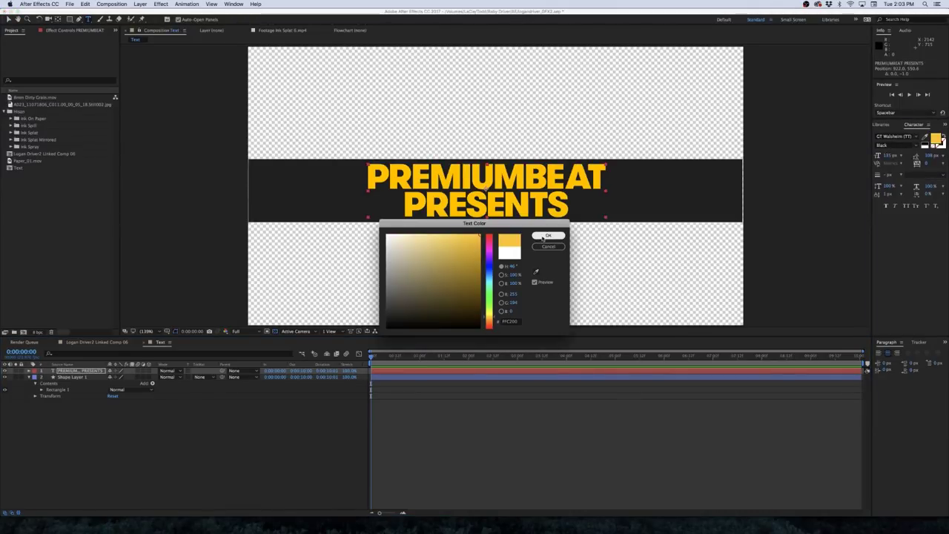
{"action": "key", "text": "Return"}
Drop the Text comp into Linked Comp 06, lower and enlarge it to ~213%, and slot it beneath the grain
{"action": "left_click", "coordinate": [87, 343]}
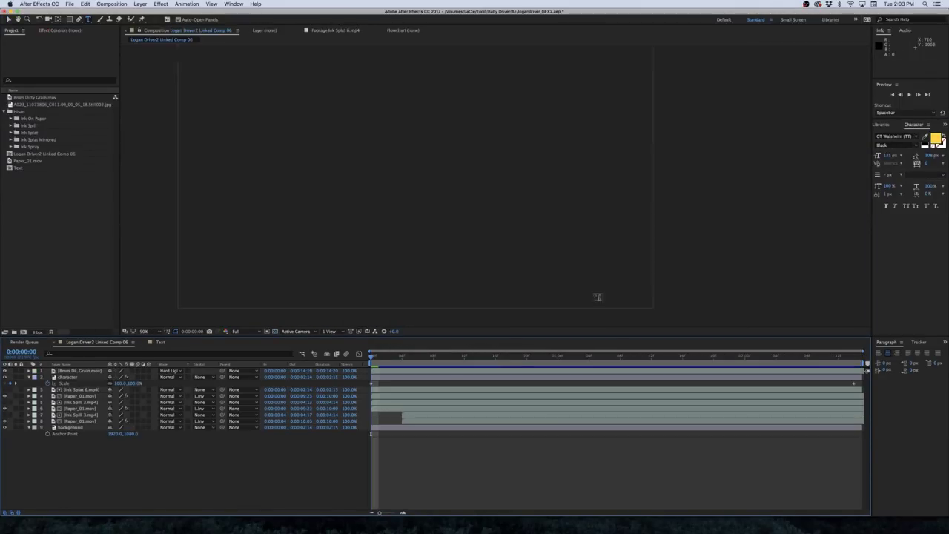
{"action": "key", "text": "v"}
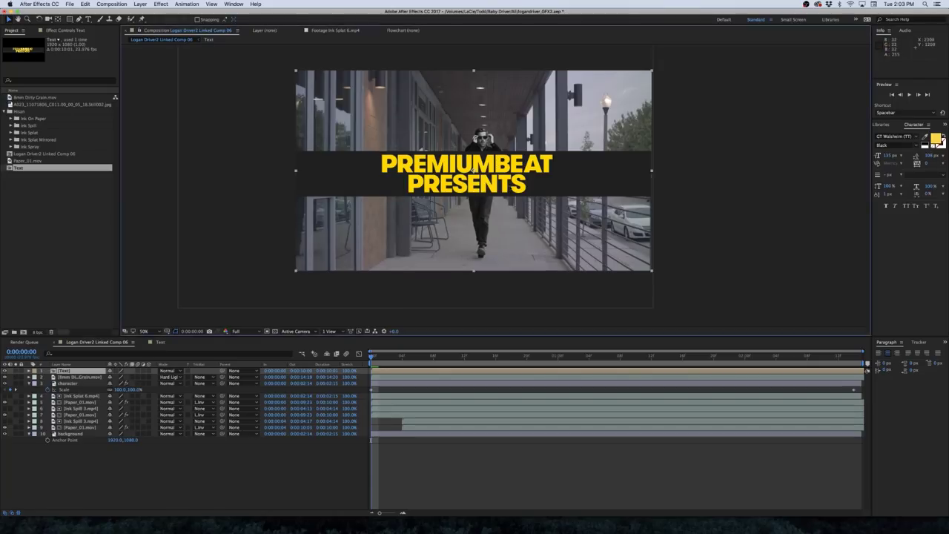
{"action": "left_click_drag", "start_coordinate": [509, 182], "coordinate": [509, 220]}
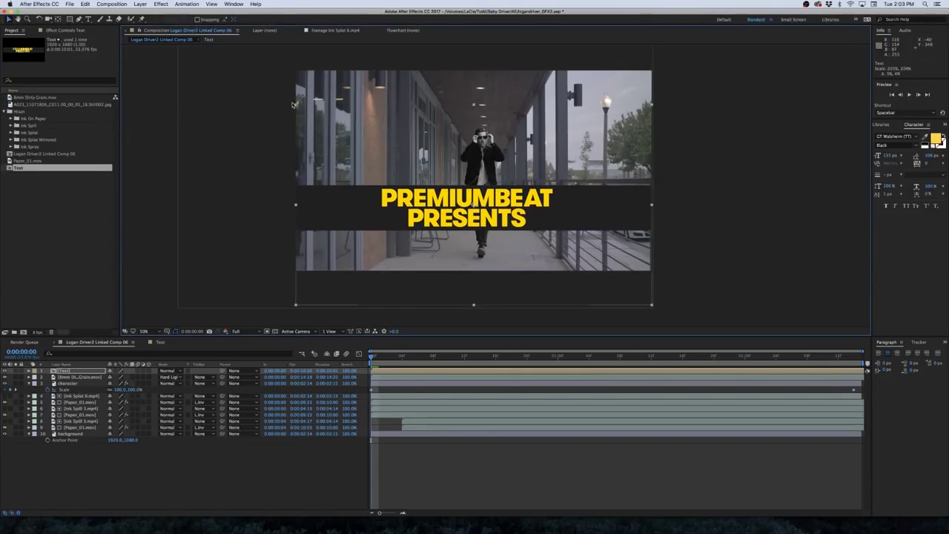
{"action": "left_click_drag", "start_coordinate": [294, 105], "coordinate": [284, 99]}
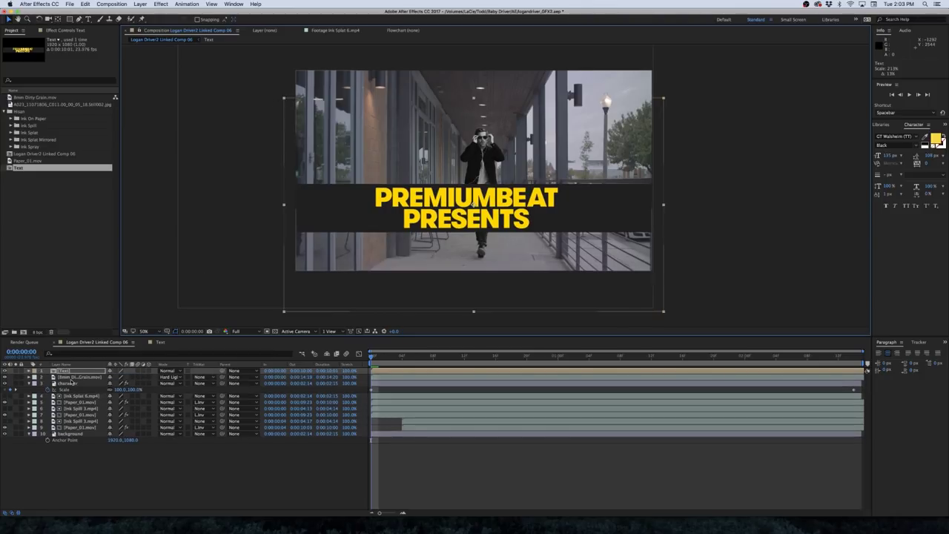
{"action": "key", "text": "r"}
{"action": "left_click_drag", "start_coordinate": [73, 371], "coordinate": [121, 383]}
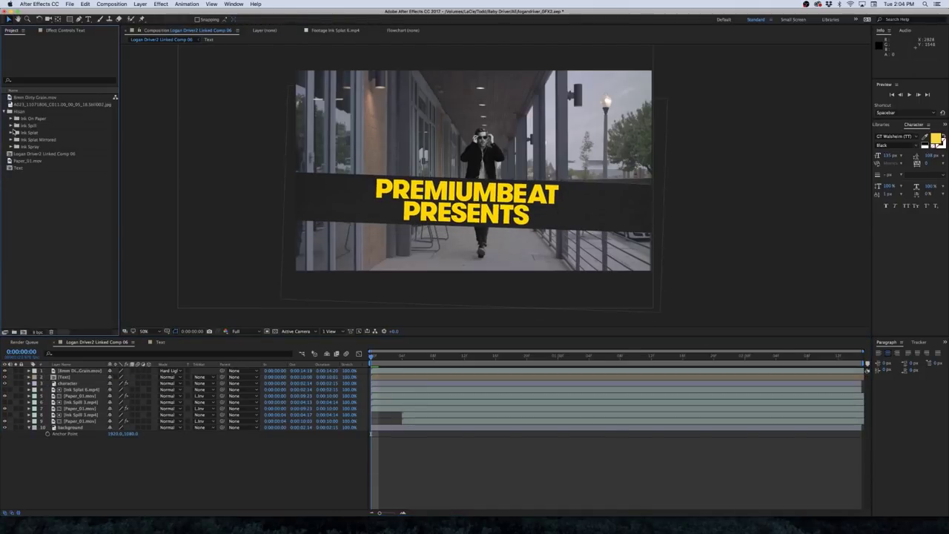
Add Ink Spill 4.mp4 above the Text layer and adjust its transform
{"action": "left_click", "coordinate": [11, 126]}
{"action": "double_click", "coordinate": [42, 153]}
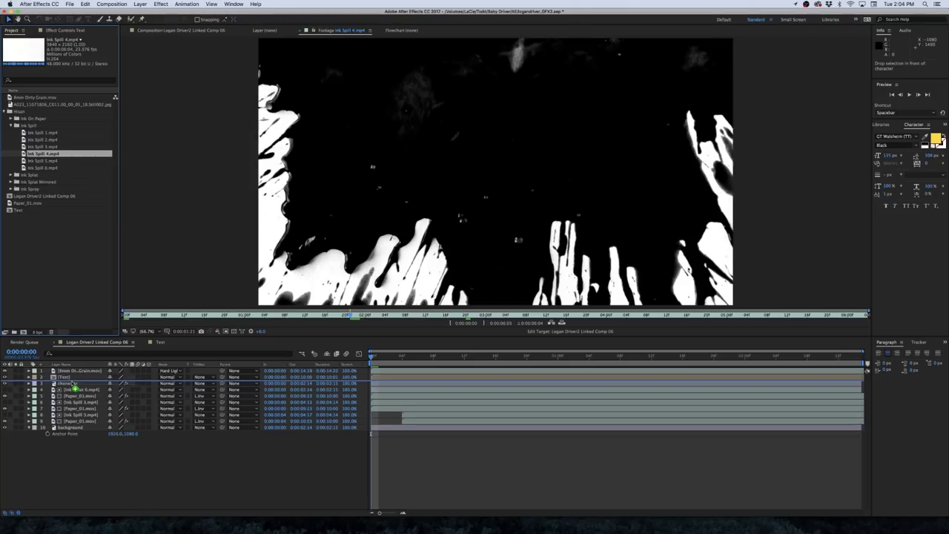
{"action": "left_click_drag", "start_coordinate": [75, 387], "coordinate": [74, 376]}
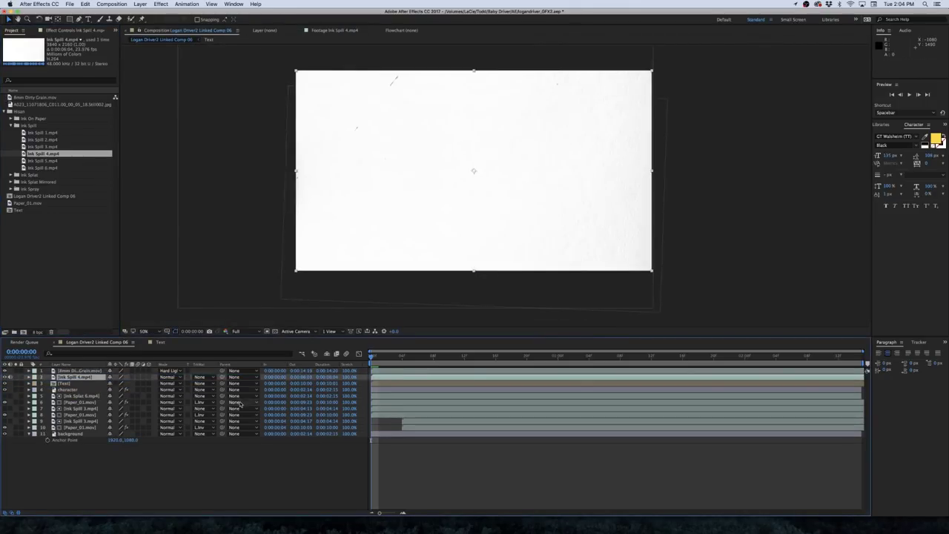
{"action": "right_click", "coordinate": [394, 228]}
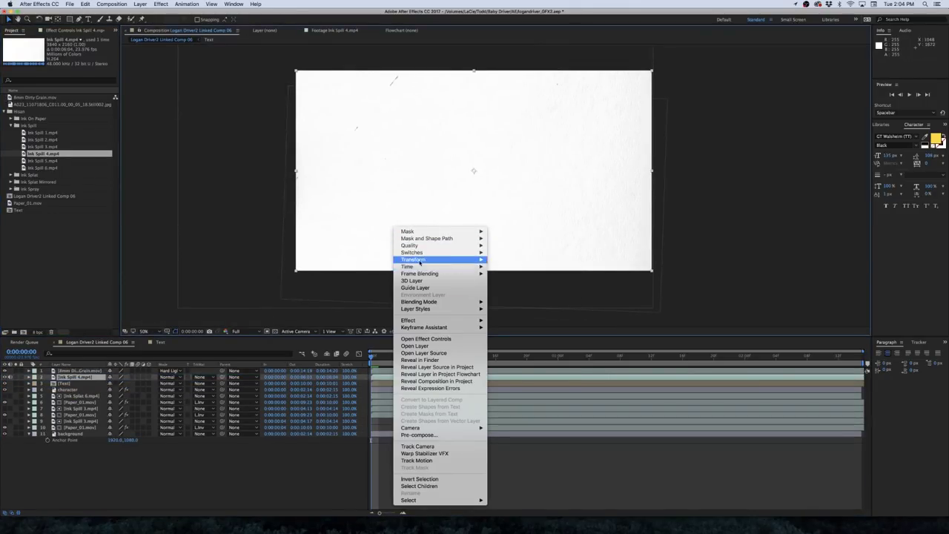
{"action": "mouse_move", "coordinate": [419, 261]}
{"action": "left_click", "coordinate": [535, 353]}
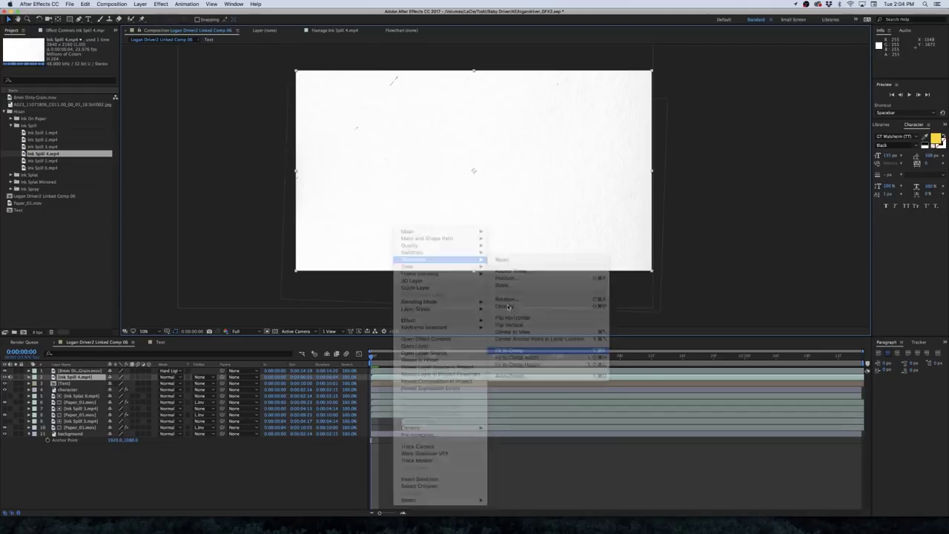
Set the Text layer's Track Matte to Luma Inverted Matte and lower the spill over the title bar
{"action": "left_click", "coordinate": [184, 482]}
{"action": "left_click", "coordinate": [68, 384]}
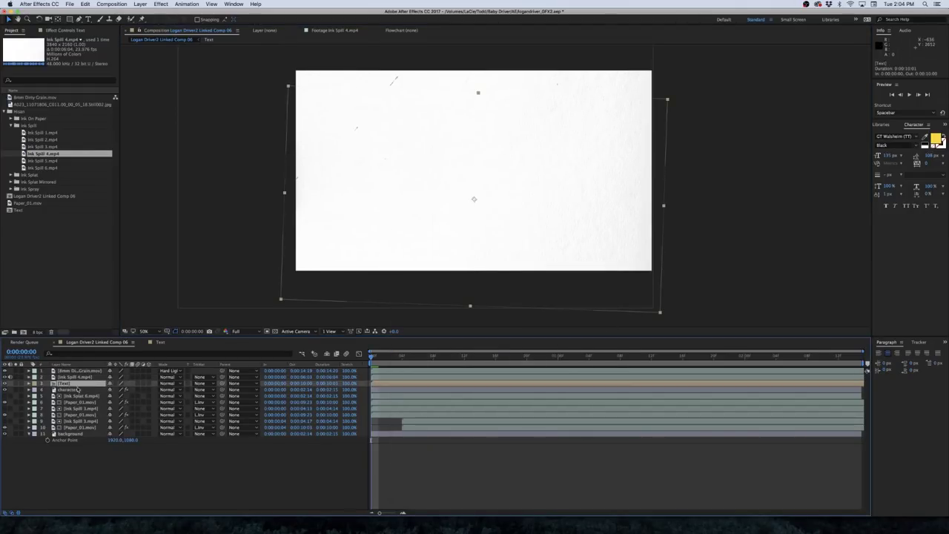
{"action": "left_click", "coordinate": [201, 384]}
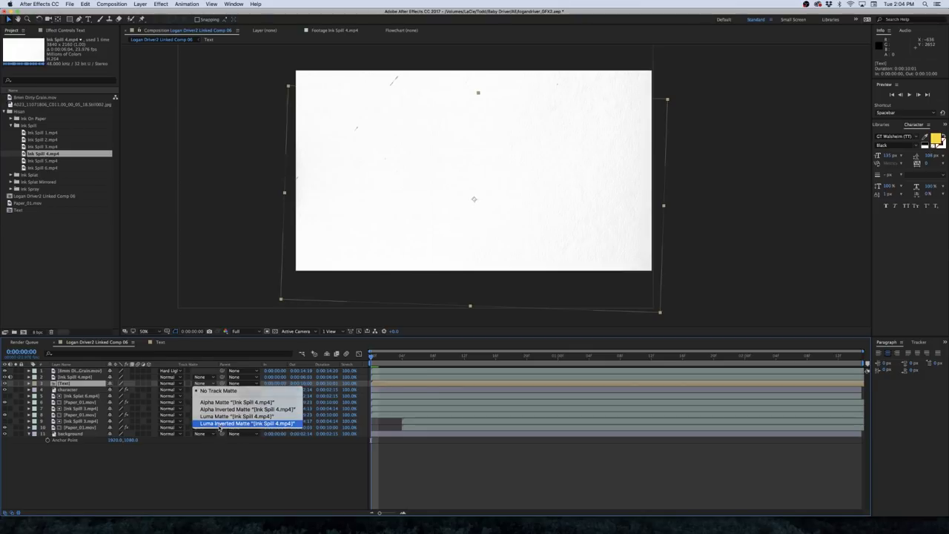
{"action": "left_click", "coordinate": [219, 423]}
{"action": "left_click_drag", "start_coordinate": [372, 356], "coordinate": [561, 361]}
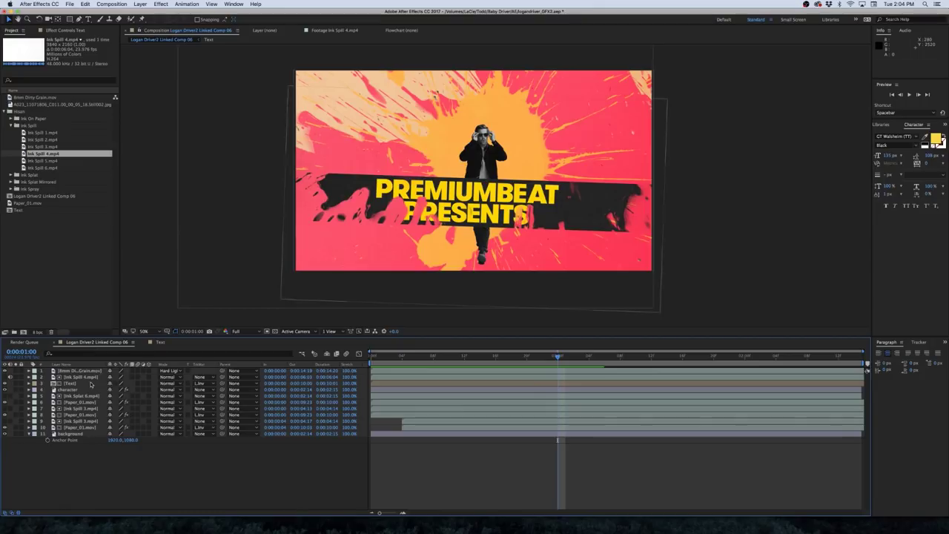
{"action": "left_click", "coordinate": [134, 377]}
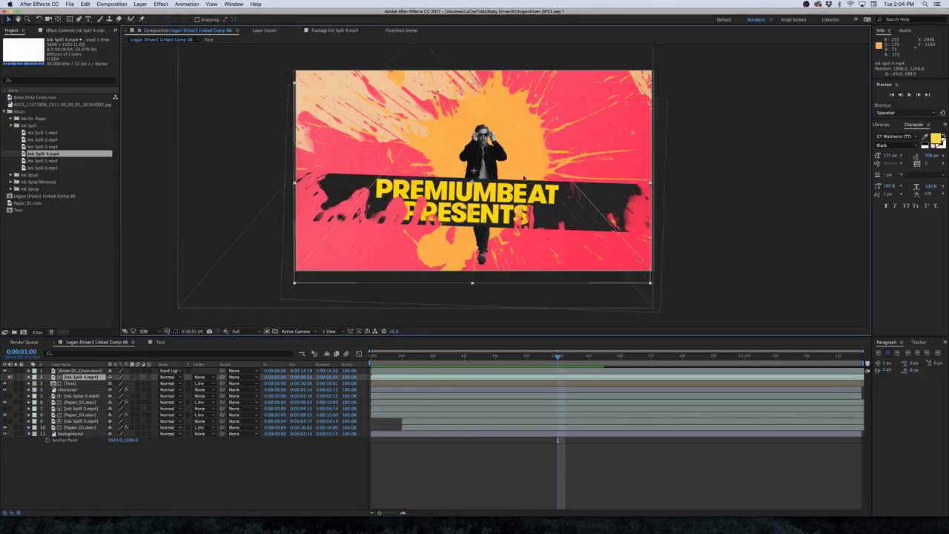
{"action": "left_click_drag", "start_coordinate": [518, 163], "coordinate": [508, 202]}
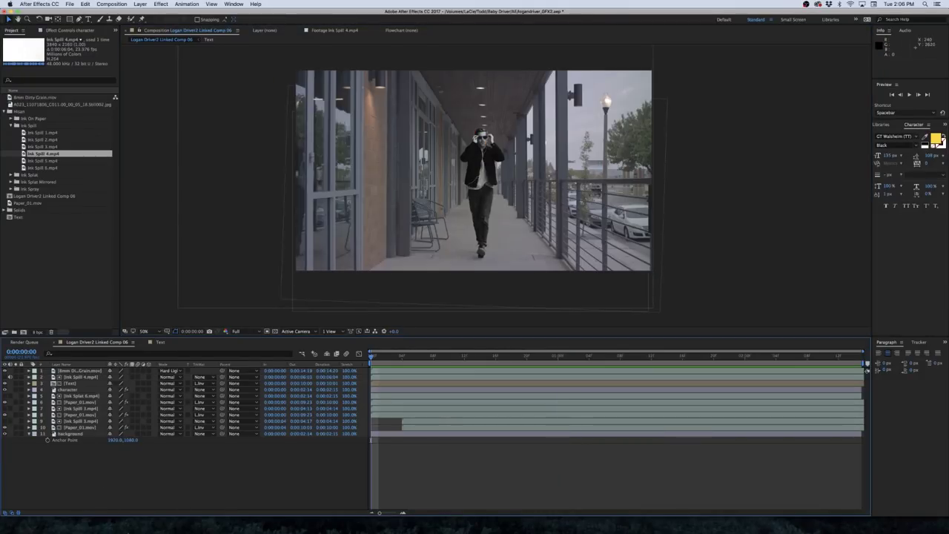
Add a Null Object and parent the scene layers to Null 2
{"action": "right_click", "coordinate": [120, 475]}
{"action": "mouse_move", "coordinate": [131, 450]}
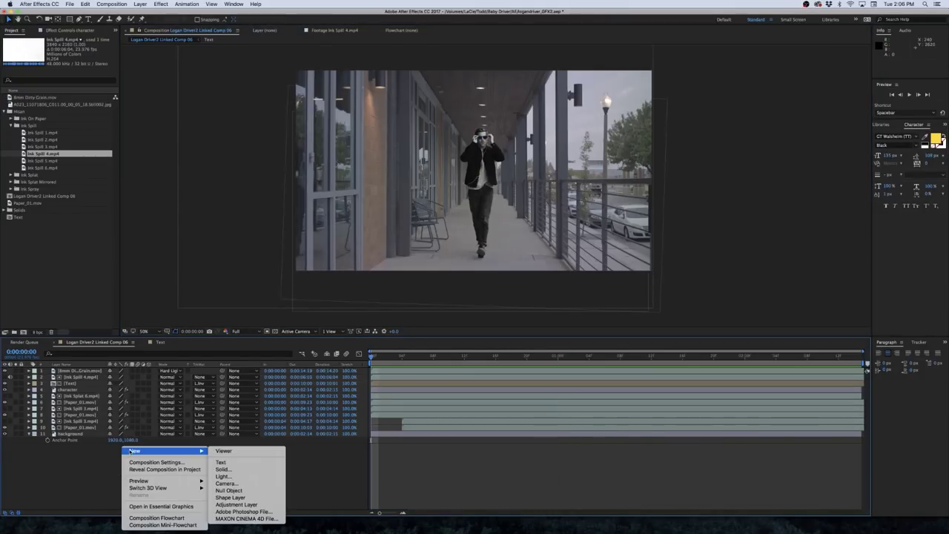
{"action": "left_click", "coordinate": [238, 490]}
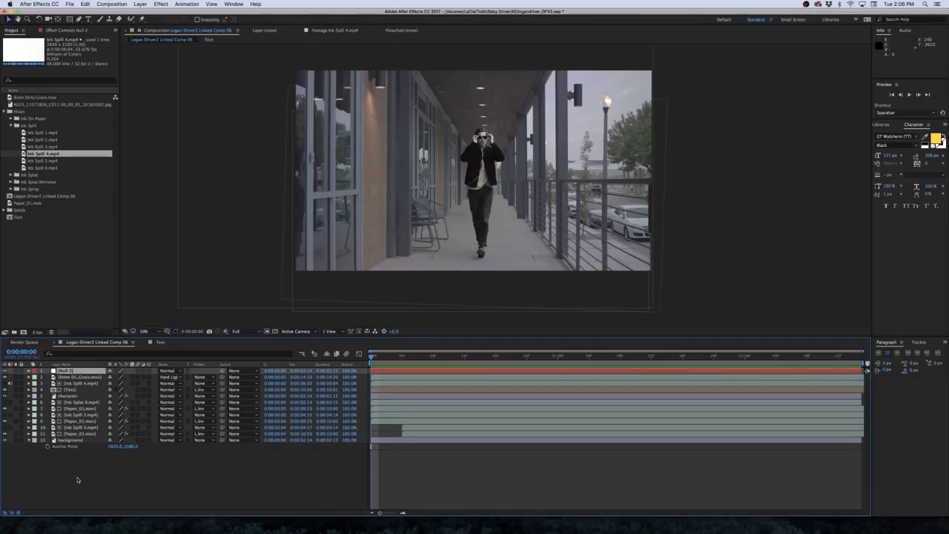
{"action": "left_click_drag", "start_coordinate": [79, 476], "coordinate": [79, 386]}
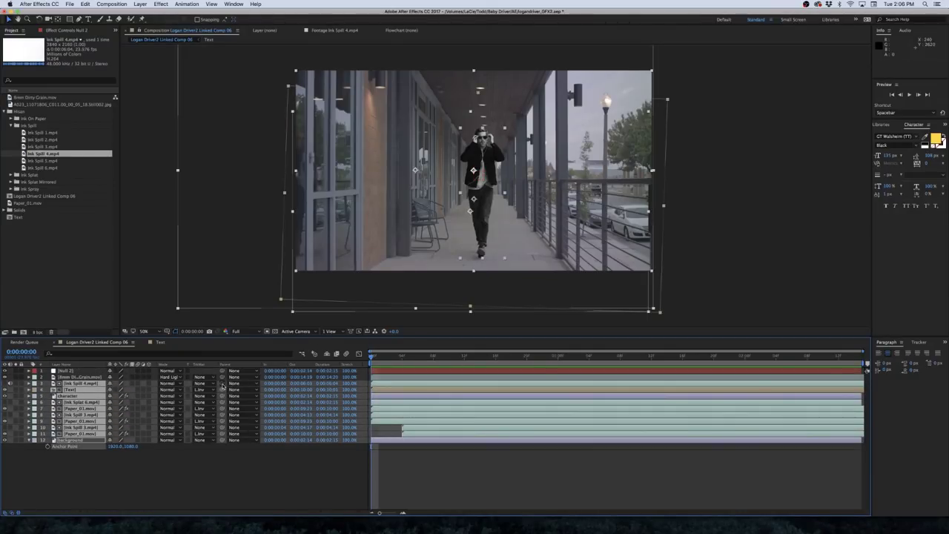
{"action": "left_click_drag", "start_coordinate": [222, 384], "coordinate": [71, 370]}
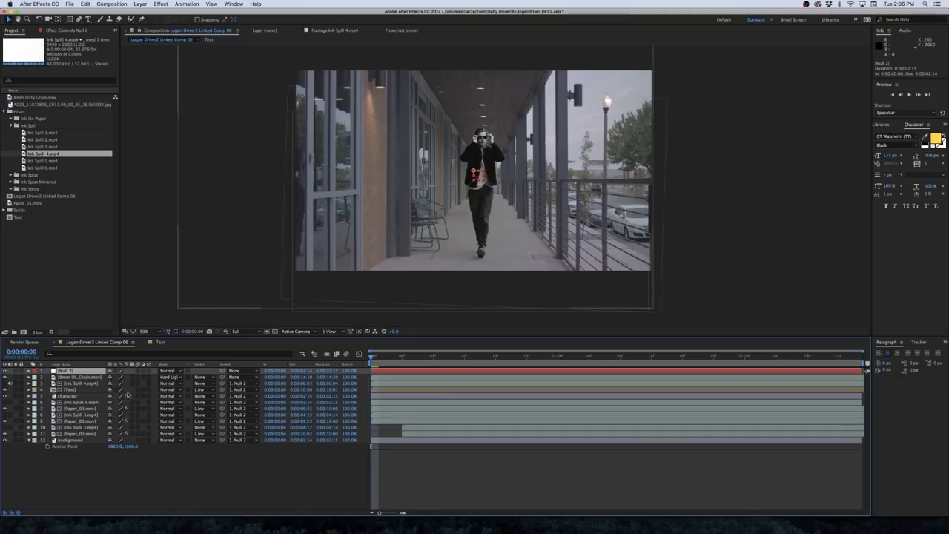
Keyframe Null 2's Scale from 100% at the start to 110% at the end
{"action": "key", "text": "s"}
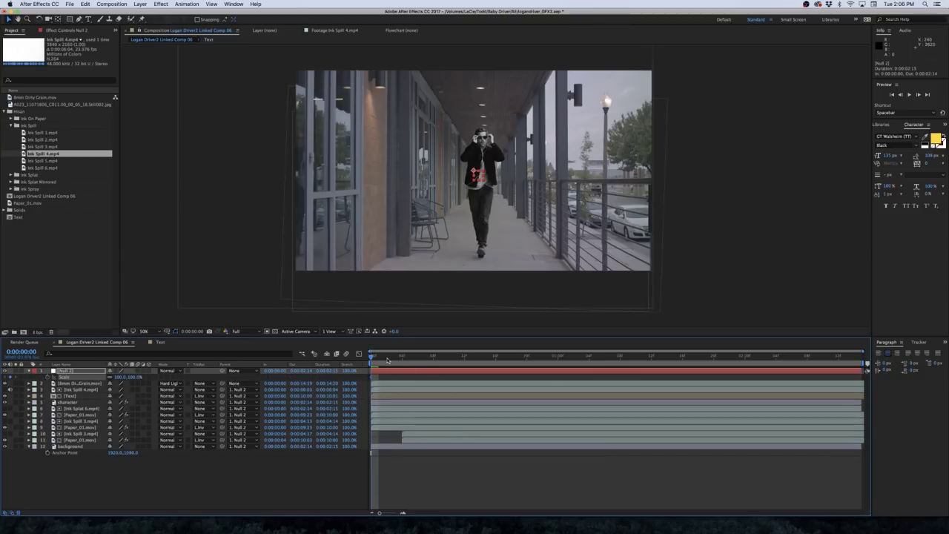
{"action": "key", "text": "End"}
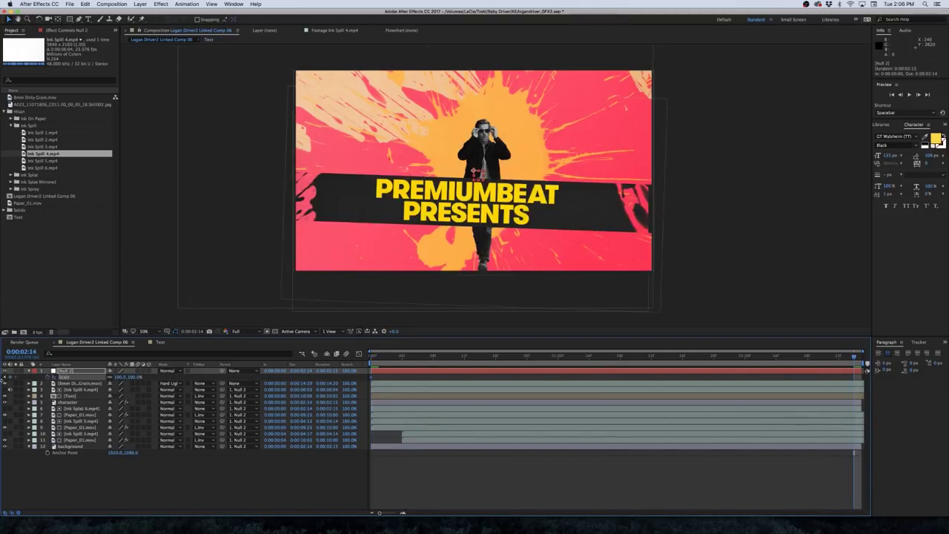
{"action": "left_click", "coordinate": [134, 376]}
{"action": "type", "text": "110"}
{"action": "key", "text": "Return"}
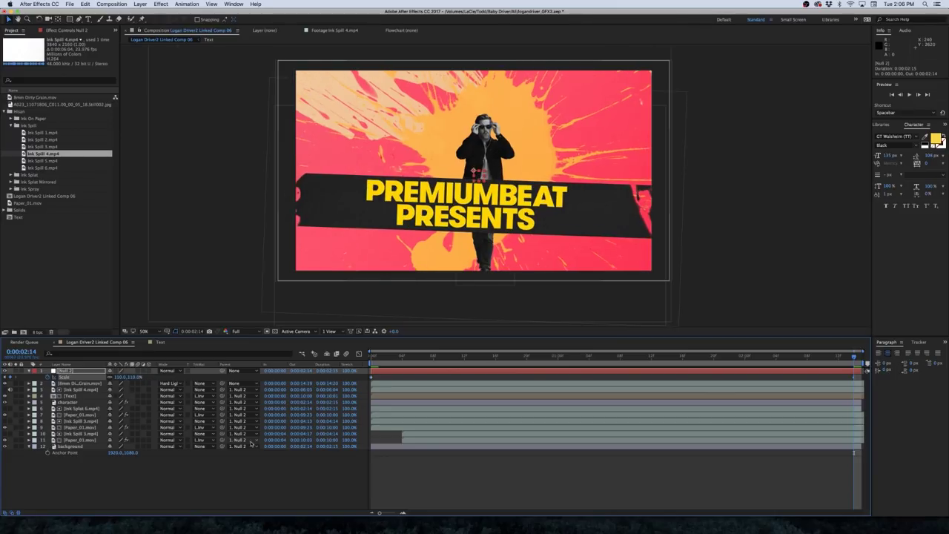
{"action": "left_click", "coordinate": [252, 475]}
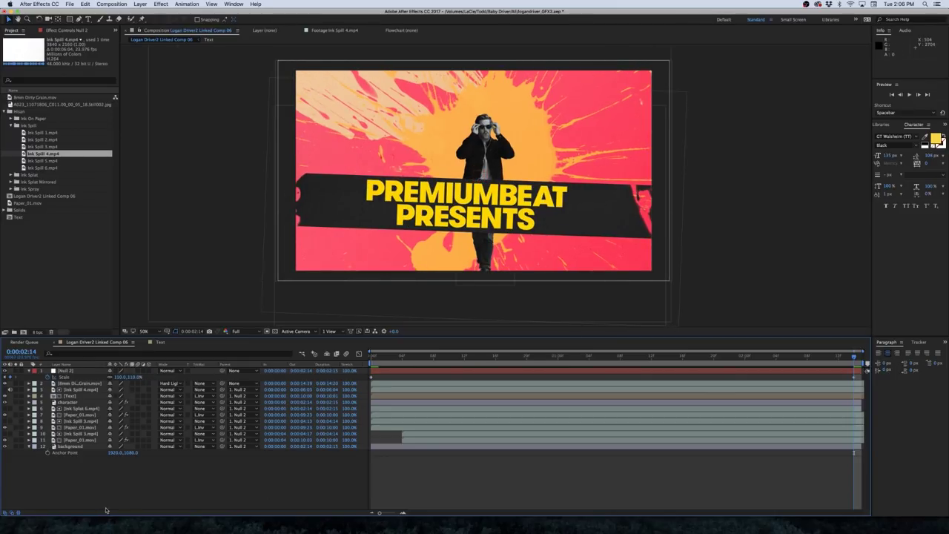
{"action": "left_click", "coordinate": [28, 370]}
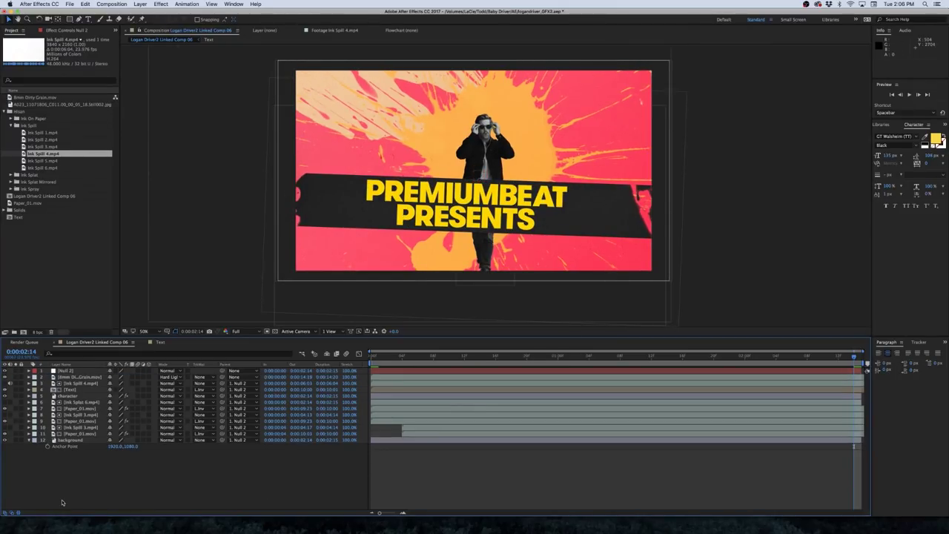
{"action": "right_click", "coordinate": [73, 489]}
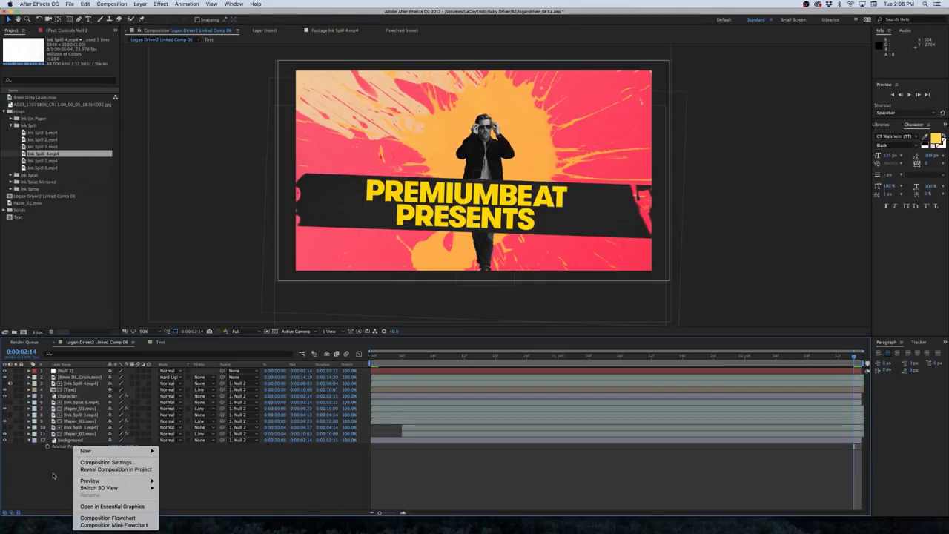
Create a new pale yellow solid layer
{"action": "mouse_move", "coordinate": [89, 454]}
{"action": "left_click", "coordinate": [173, 468]}
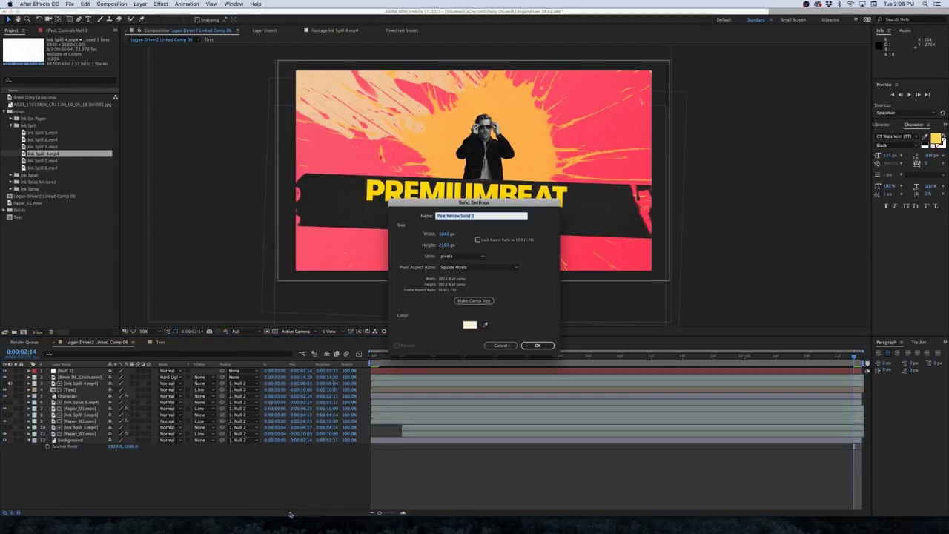
{"action": "left_click", "coordinate": [469, 324]}
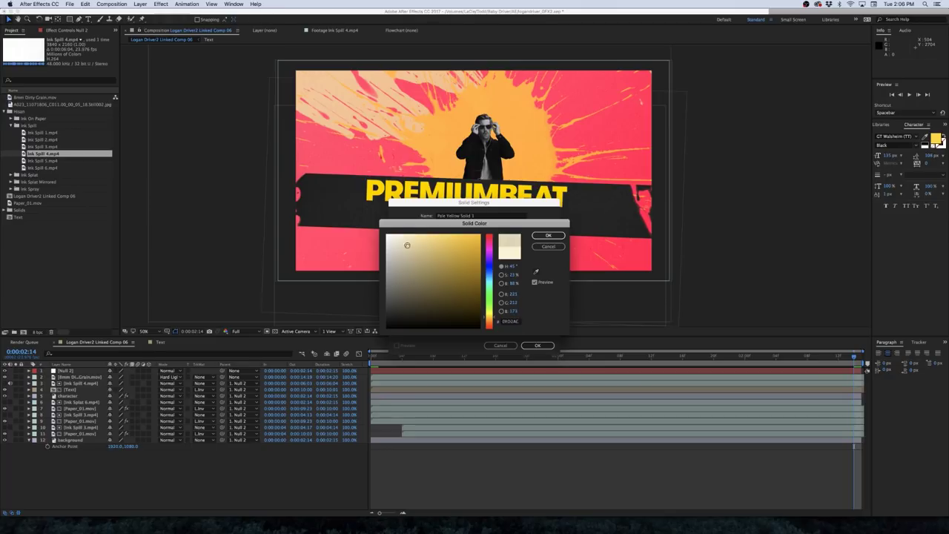
{"action": "left_click_drag", "start_coordinate": [403, 236], "coordinate": [407, 245]}
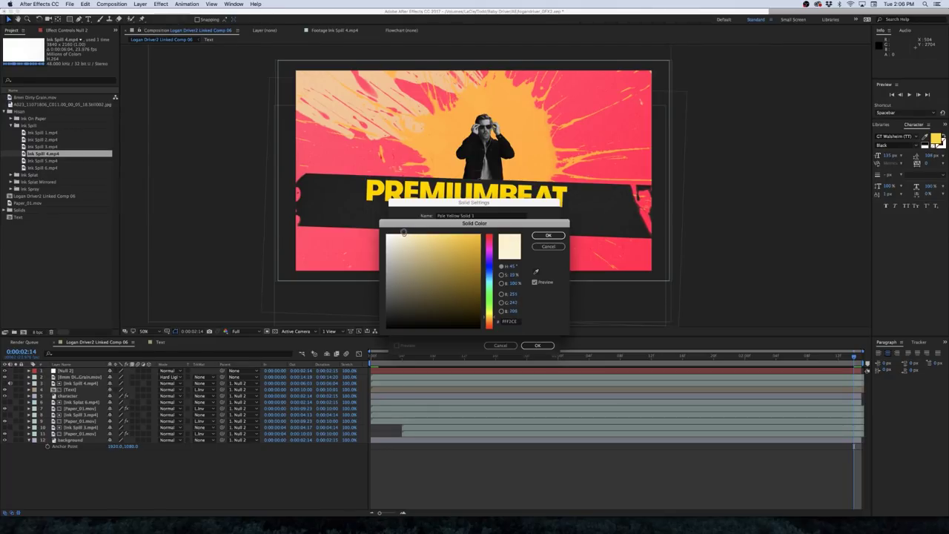
{"action": "left_click", "coordinate": [550, 236]}
{"action": "key", "text": "Return"}
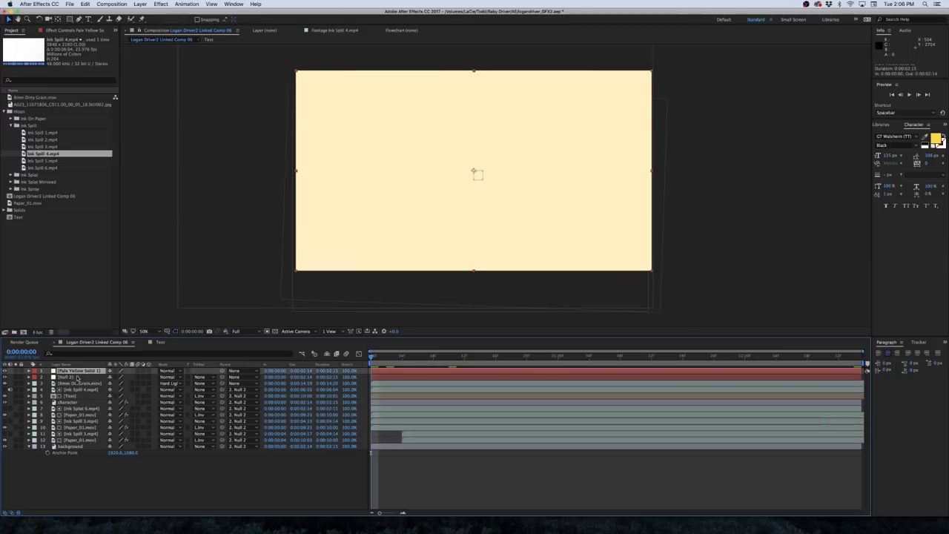
Keyframe the solid's Opacity from 100% down to 0% at frame 4
{"action": "key", "text": "t"}
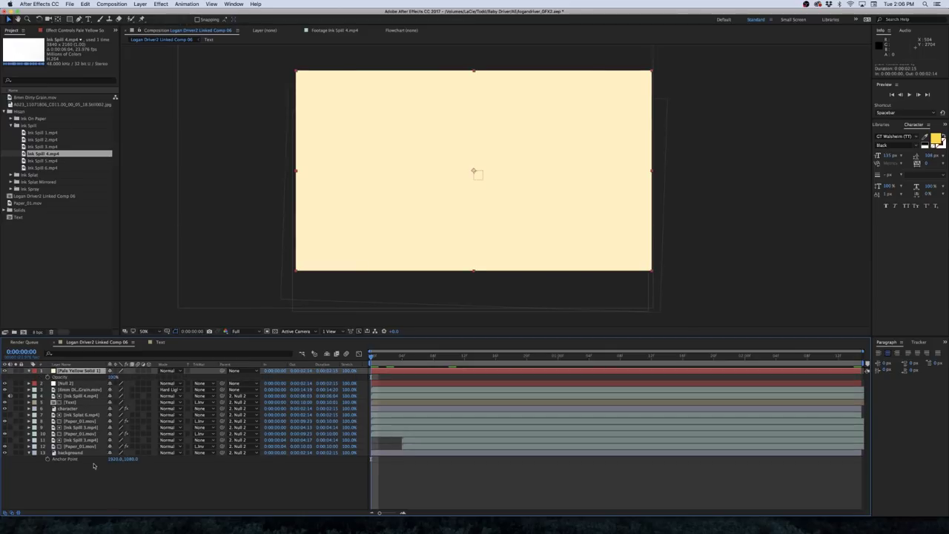
{"action": "left_click", "coordinate": [56, 376]}
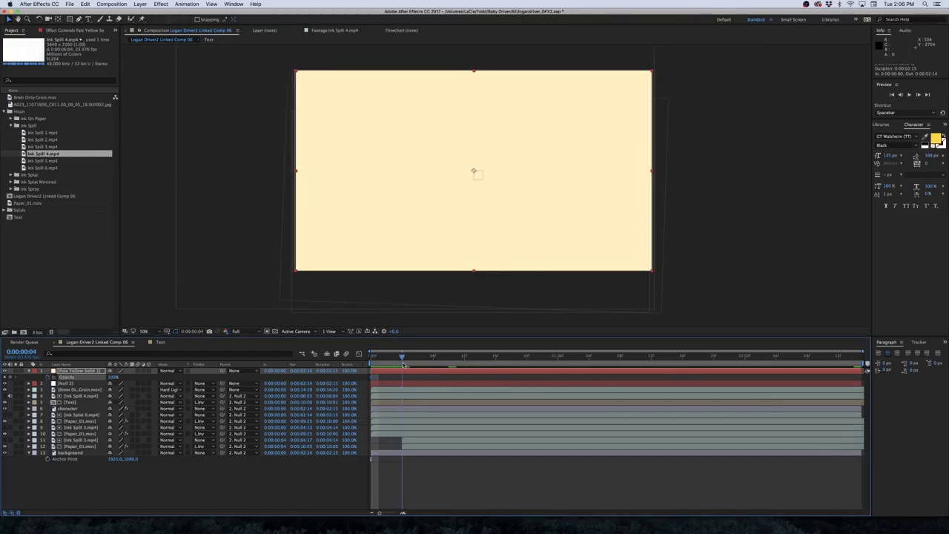
{"action": "key", "text": "Page_Down"}
{"action": "key", "text": "Page_Down"}
{"action": "key", "text": "Page_Down"}
{"action": "key", "text": "Page_Down"}
{"action": "left_click", "coordinate": [113, 377]}
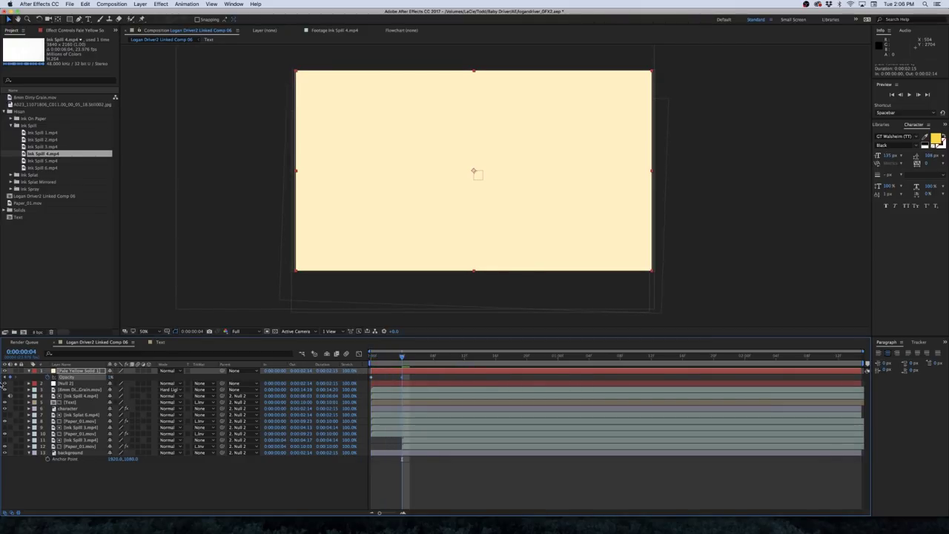
{"action": "type", "text": "0"}
{"action": "key", "text": "Return"}
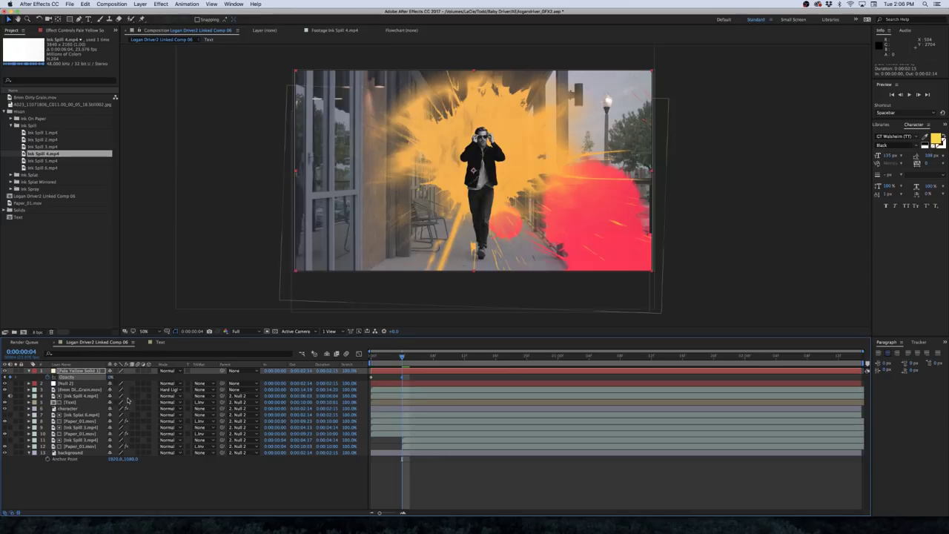
Duplicate the Pale Yellow Solid 1 layer with Ctrl+D
{"action": "left_click", "coordinate": [74, 371]}
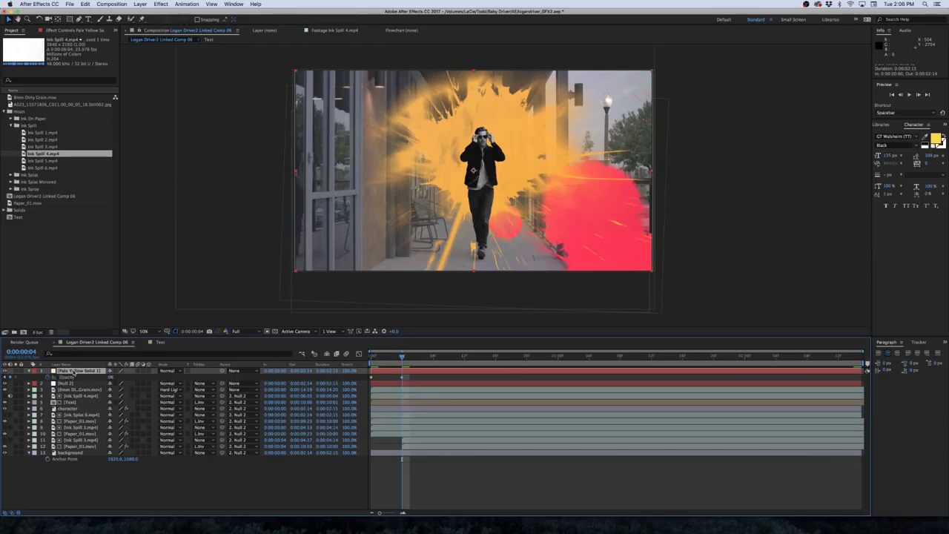
{"action": "key", "text": "ctrl+d"}
{"action": "left_click", "coordinate": [141, 4]}
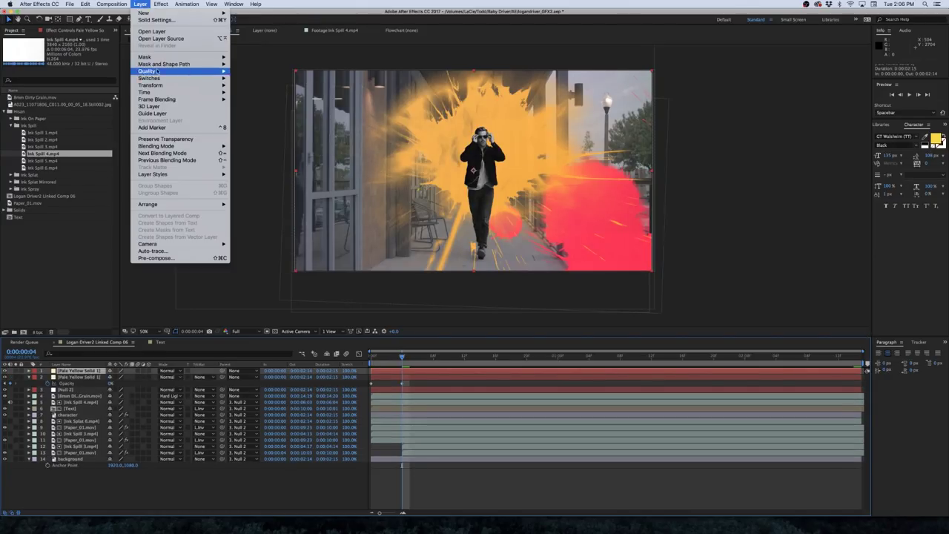
{"action": "mouse_move", "coordinate": [156, 98]}
{"action": "mouse_move", "coordinate": [213, 92]}
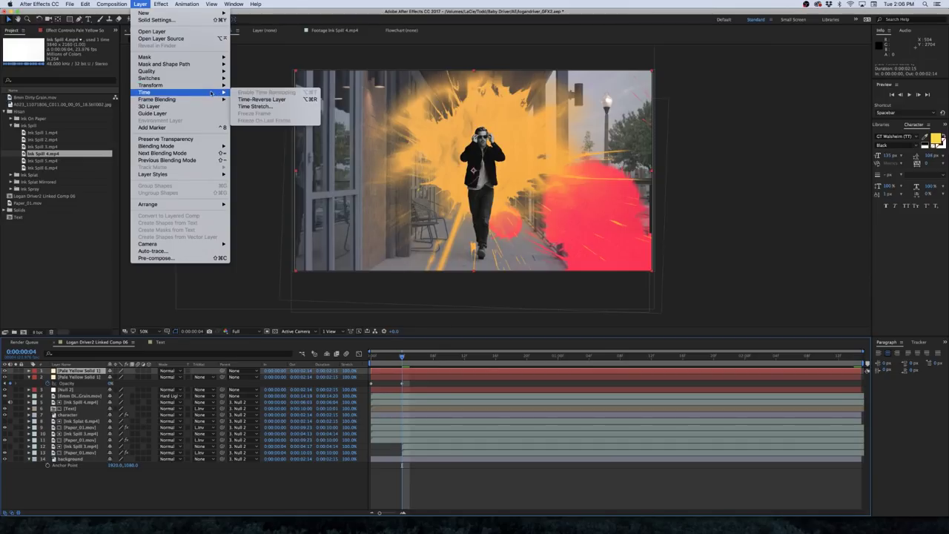
{"action": "left_click", "coordinate": [315, 99]}
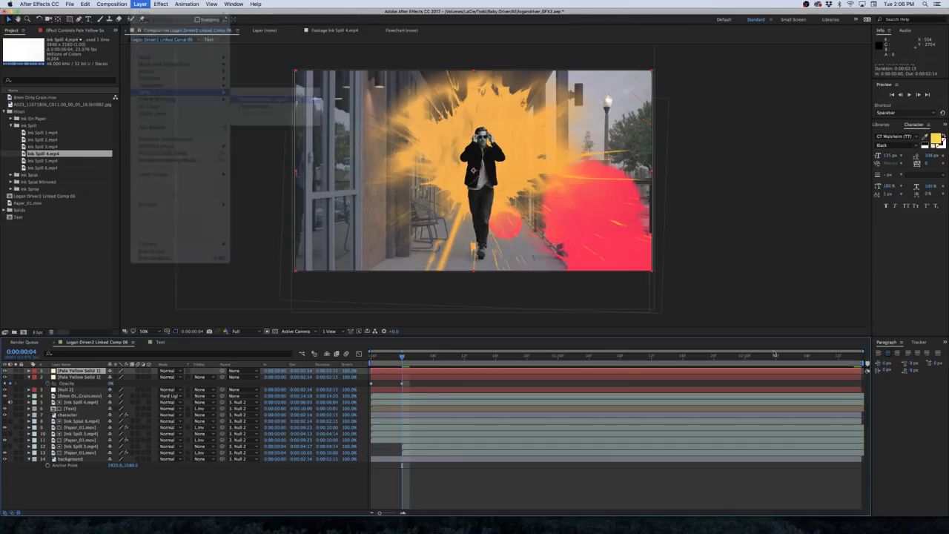
Set both pale yellow solids to Add blend mode and move 8mm Dirty Grain to the top
{"action": "left_click", "coordinate": [281, 492]}
{"action": "left_click", "coordinate": [71, 371]}
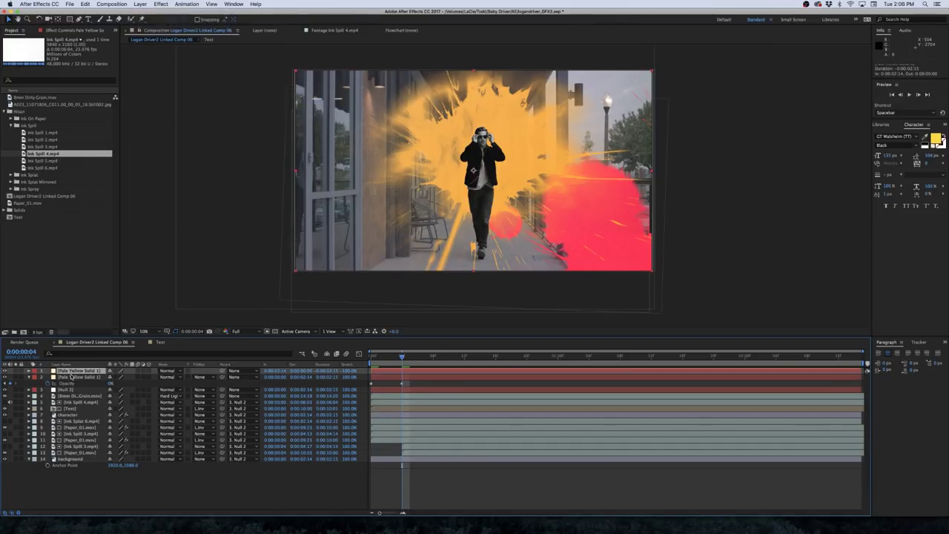
{"action": "left_click", "coordinate": [72, 376], "text": "shift"}
{"action": "left_click", "coordinate": [167, 376]}
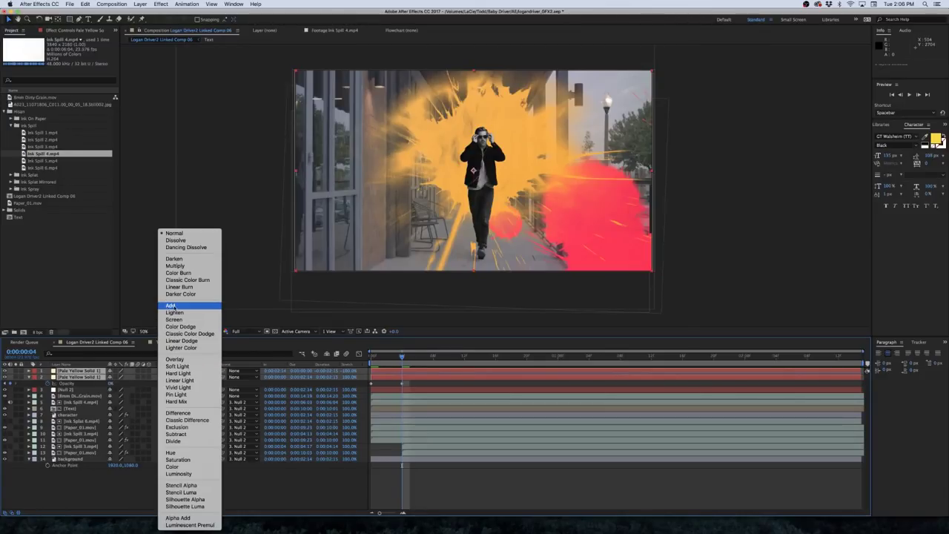
{"action": "left_click", "coordinate": [170, 305]}
{"action": "left_click_drag", "start_coordinate": [78, 395], "coordinate": [85, 369]}
Move the playhead further into the sequence and play it back to review the ink-splash title
{"action": "left_click", "coordinate": [62, 371]}
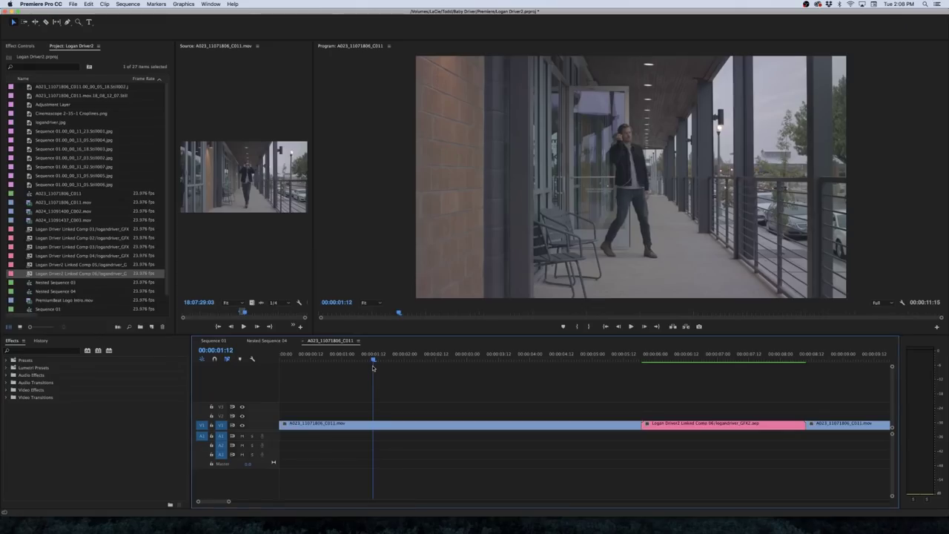
{"action": "left_click_drag", "start_coordinate": [373, 368], "coordinate": [509, 363]}
{"action": "key", "text": "space"}
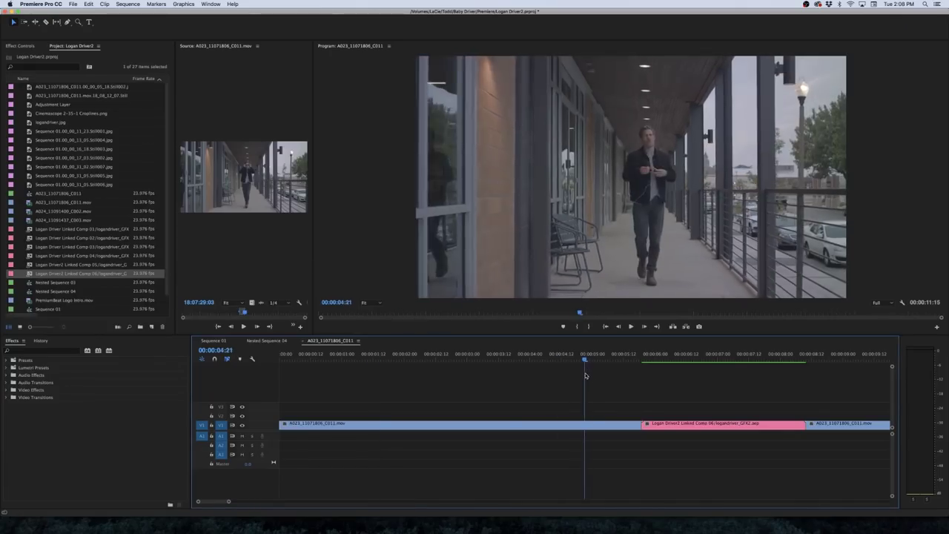